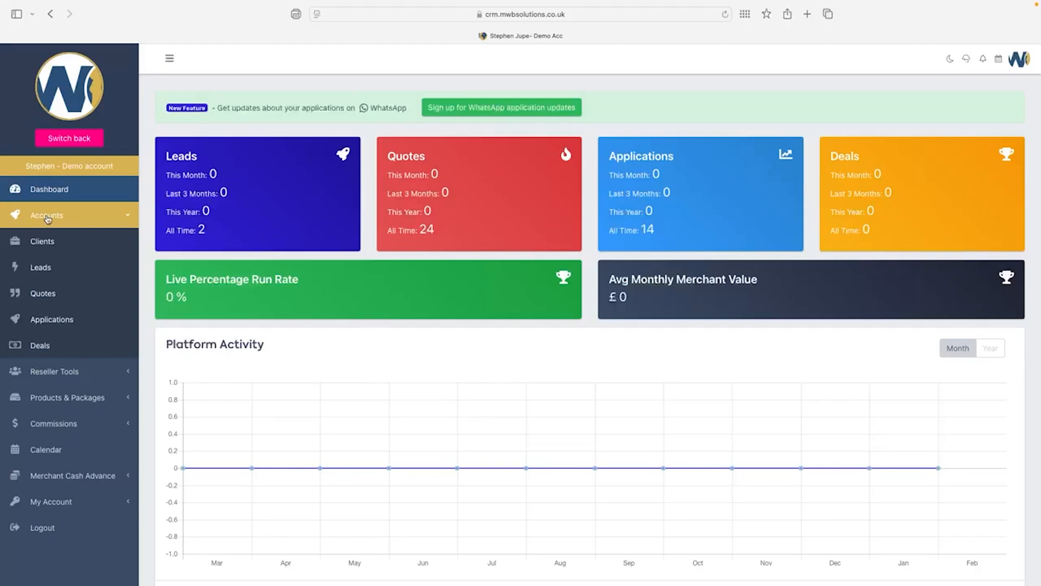
From the Applications list, add a new application to reach the Select Services page.
{"action": "left_click", "coordinate": [50, 321]}
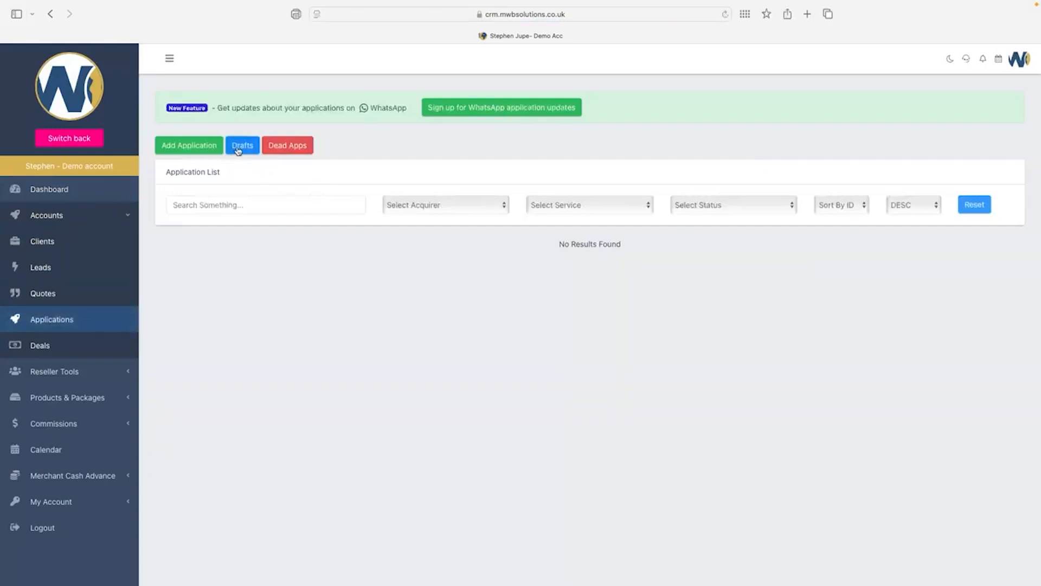
{"action": "left_click", "coordinate": [218, 146]}
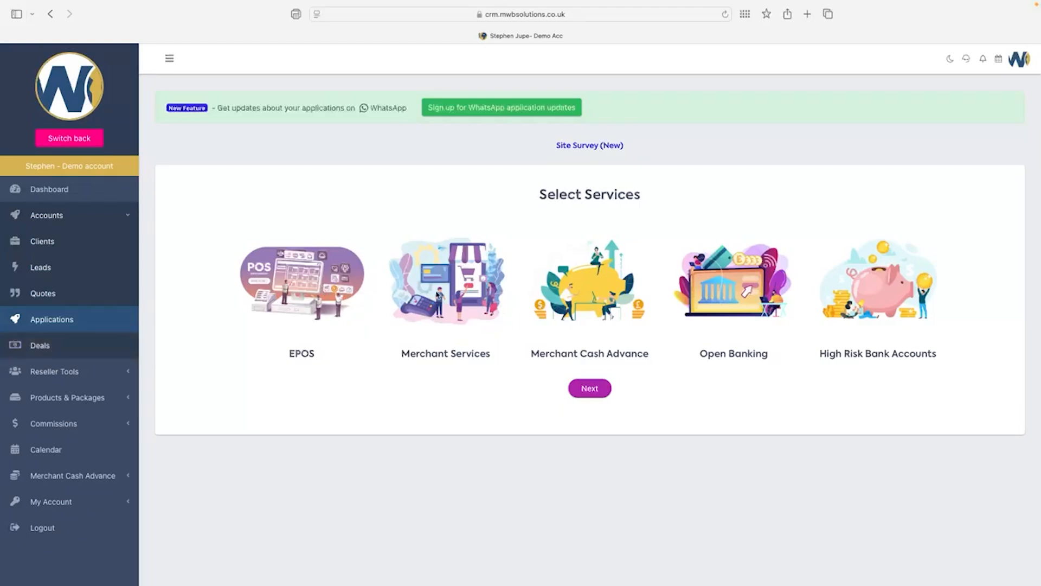
Choose Merchant Services, accept speedy boarding, dismiss the acquirers notice, and pick Companies House Lookup.
{"action": "left_click", "coordinate": [437, 293]}
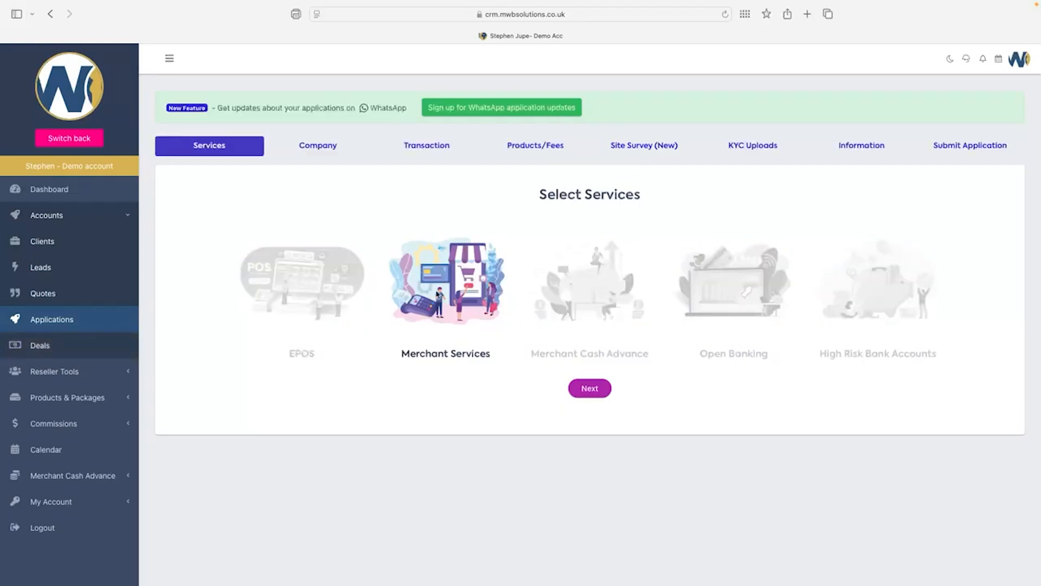
{"action": "left_click", "coordinate": [590, 392]}
{"action": "left_click", "coordinate": [478, 406]}
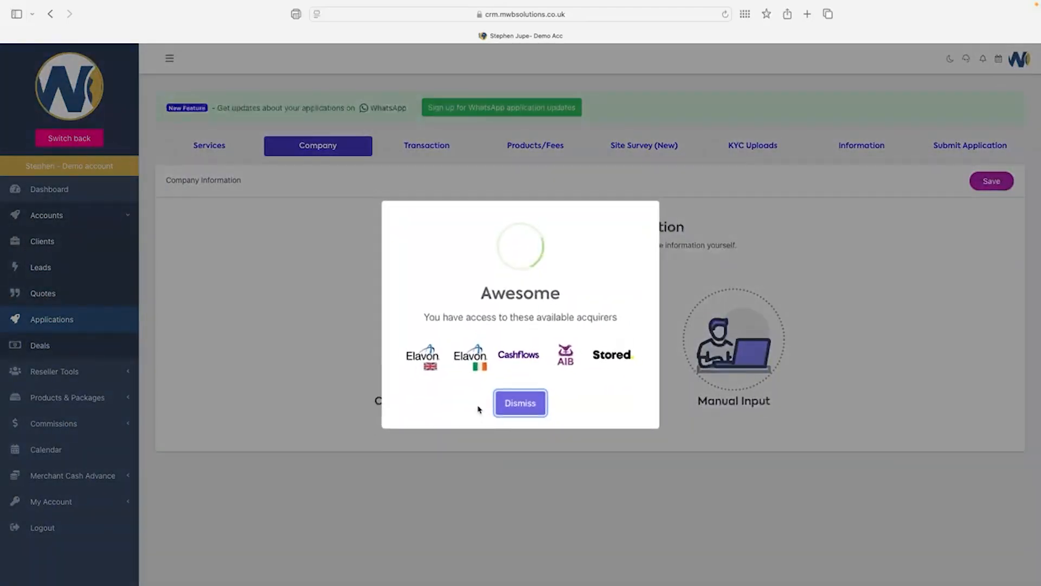
{"action": "left_click", "coordinate": [542, 406]}
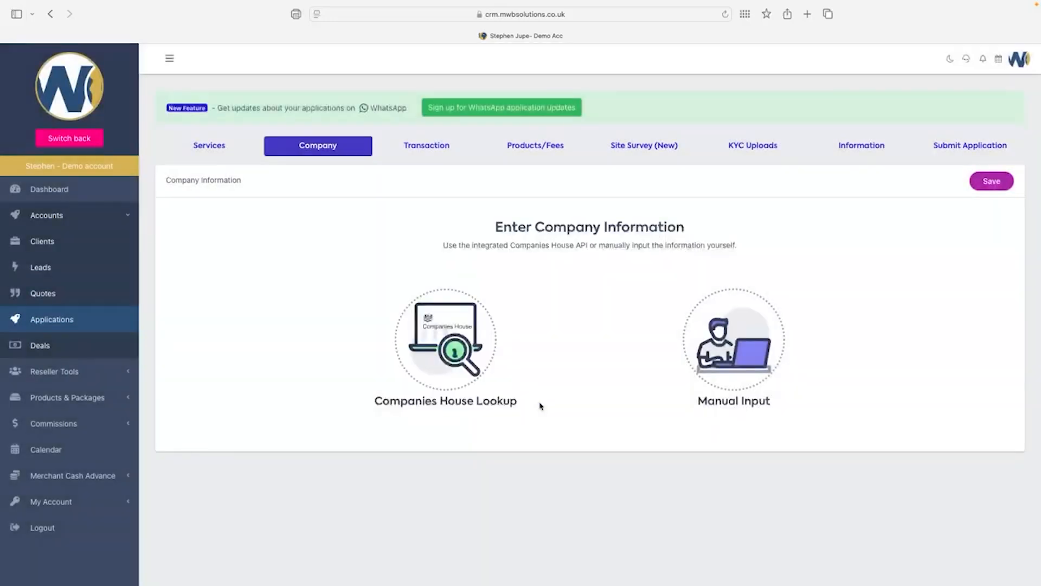
{"action": "left_click", "coordinate": [466, 352]}
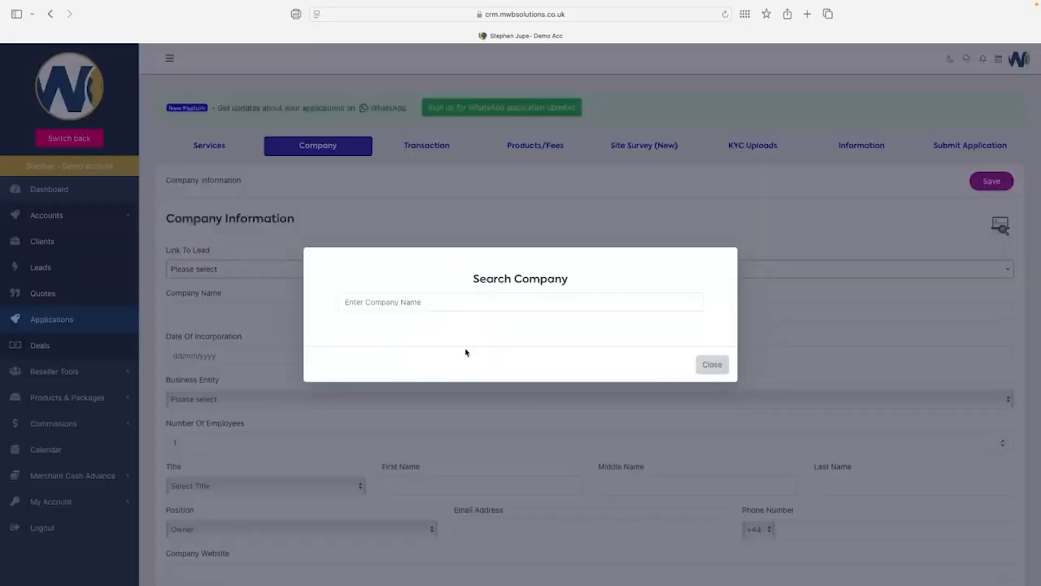
{"action": "left_click", "coordinate": [414, 303]}
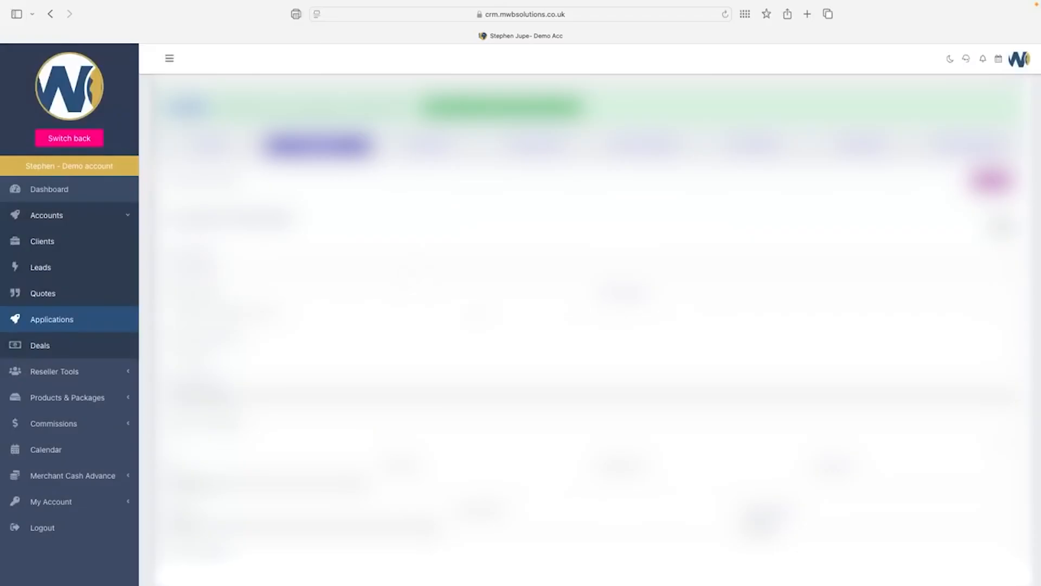
{"action": "scroll", "coordinate": [597, 326], "scroll_direction": "down", "scroll_amount": 1}
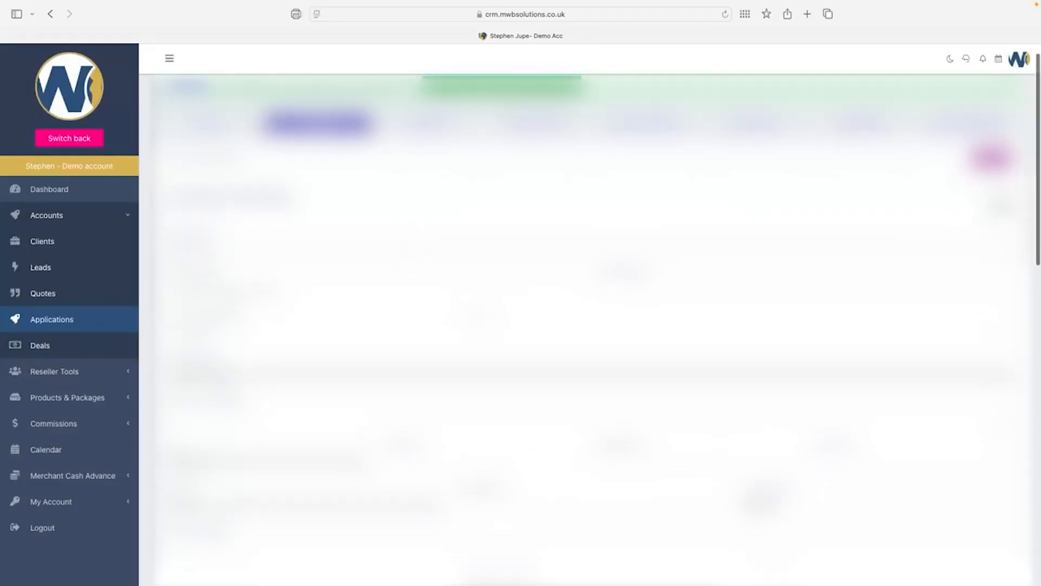
{"action": "scroll", "coordinate": [597, 325], "scroll_direction": "down", "scroll_amount": 1}
{"action": "scroll", "coordinate": [597, 325], "scroll_direction": "up", "scroll_amount": 1}
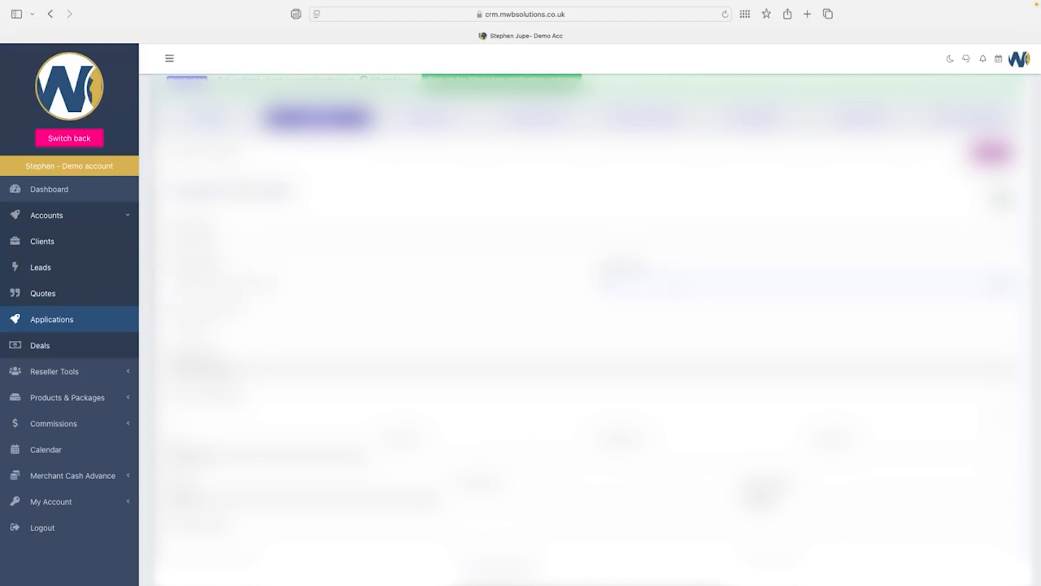
{"action": "scroll", "coordinate": [590, 325], "scroll_direction": "down", "scroll_amount": 3}
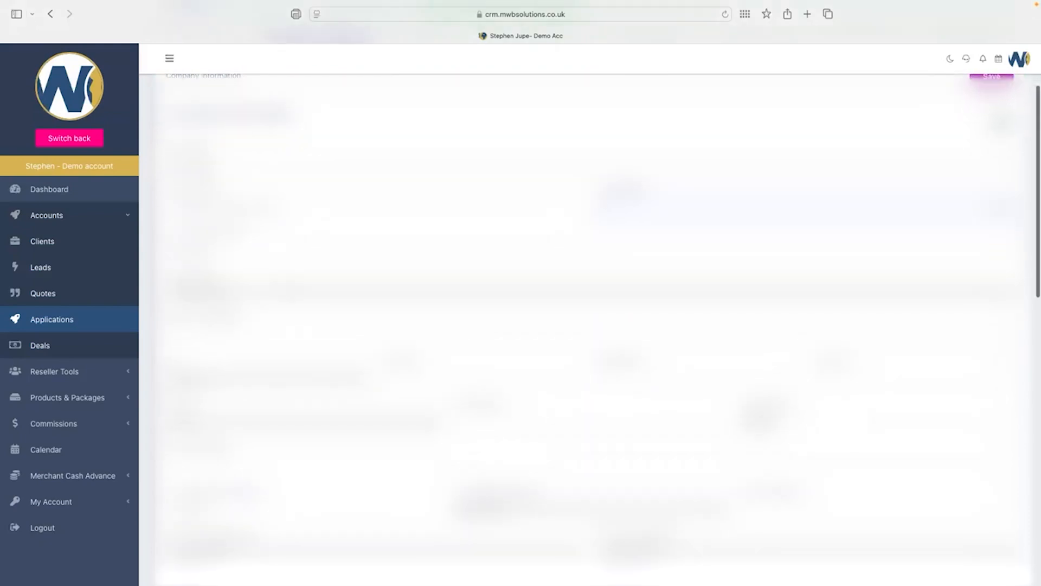
{"action": "scroll", "coordinate": [590, 325], "scroll_direction": "down", "scroll_amount": 2}
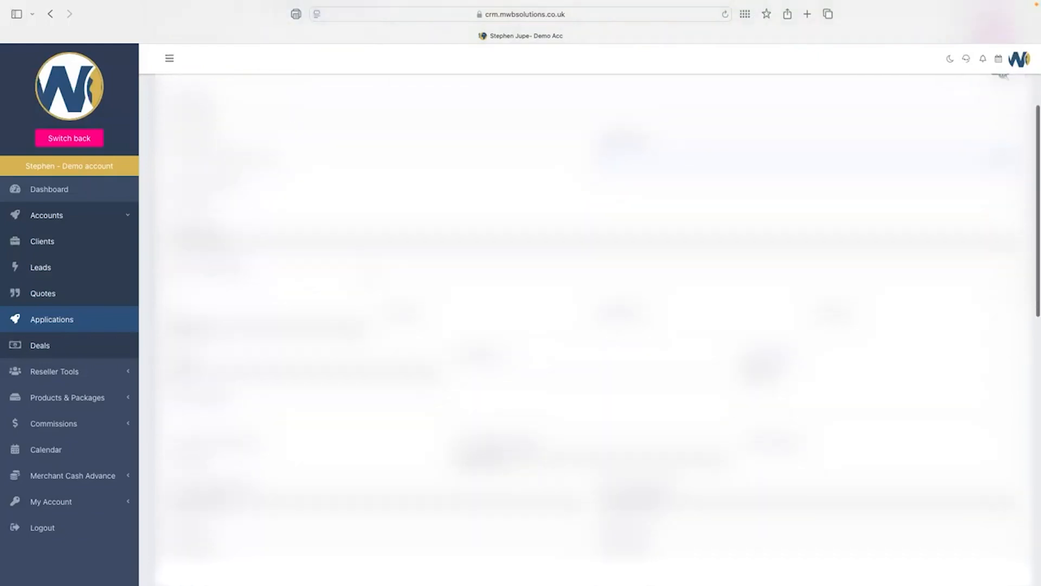
{"action": "scroll", "coordinate": [590, 326], "scroll_direction": "down", "scroll_amount": 2}
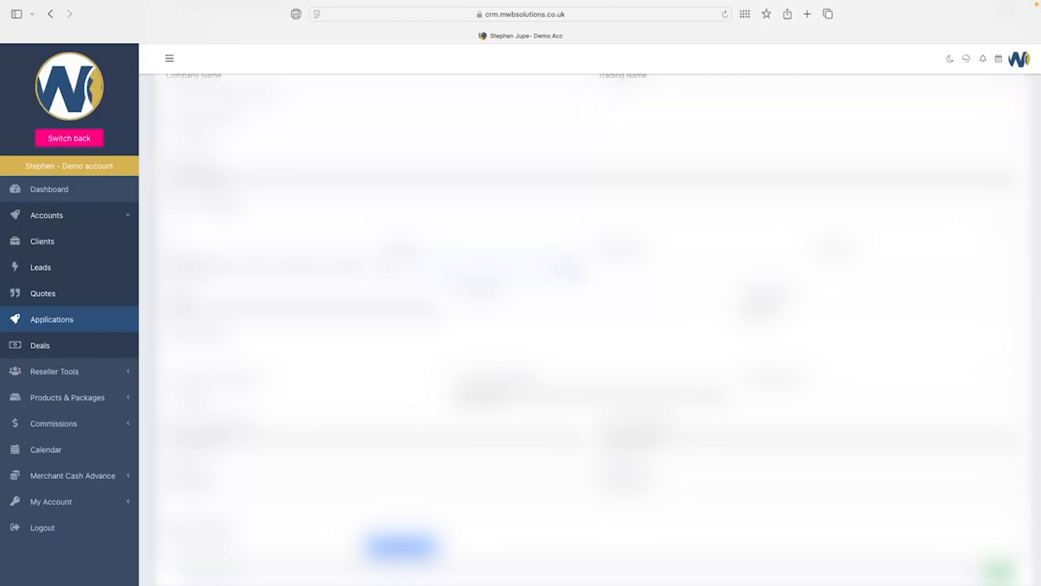
Pick the first option in the row's select field and move through the middle and right fields.
{"action": "key", "text": "Tab"}
{"action": "left_click", "coordinate": [335, 313]}
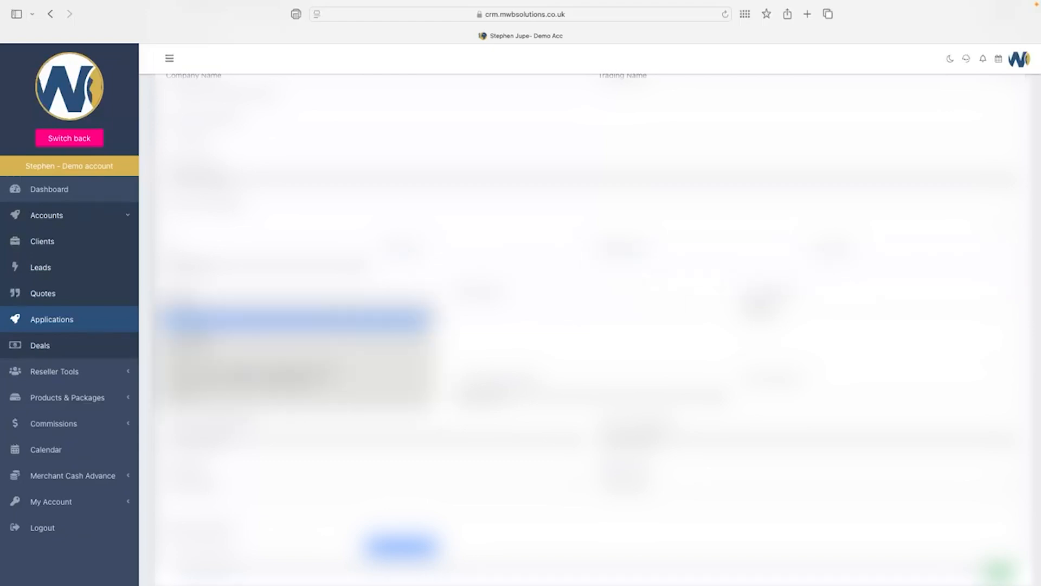
{"action": "left_click", "coordinate": [332, 310]}
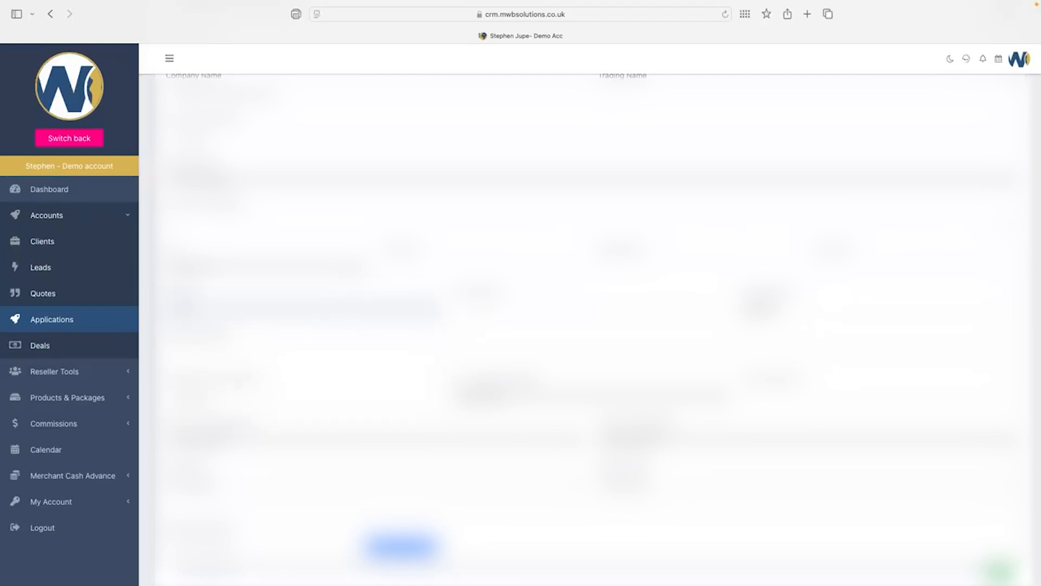
{"action": "left_click", "coordinate": [580, 308]}
{"action": "left_click", "coordinate": [878, 308]}
{"action": "scroll", "coordinate": [591, 326], "scroll_direction": "down", "scroll_amount": 3}
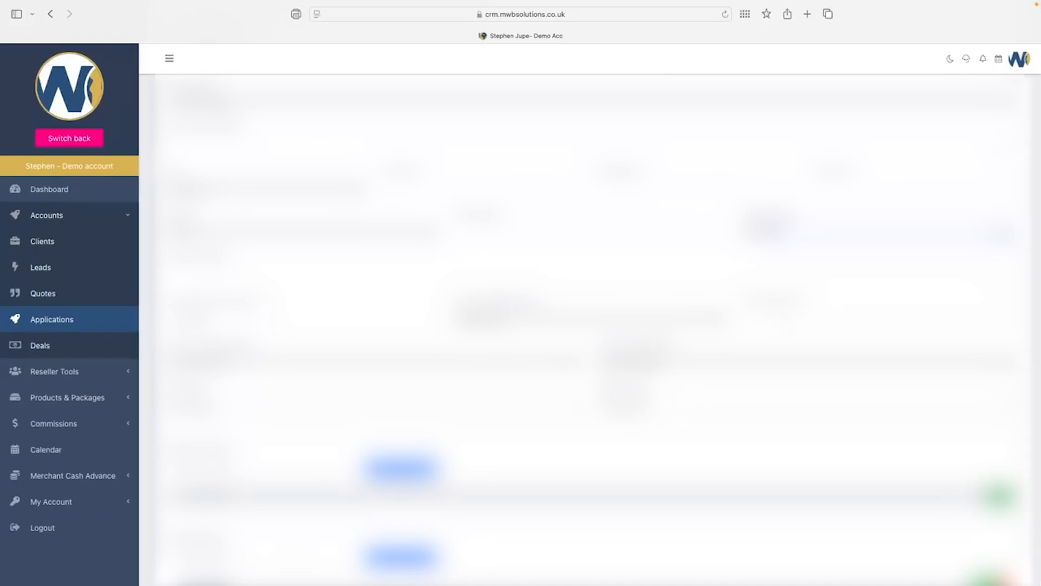
Choose values in three further company dropdowns, including the left- and right-column fields.
{"action": "left_click", "coordinate": [591, 318]}
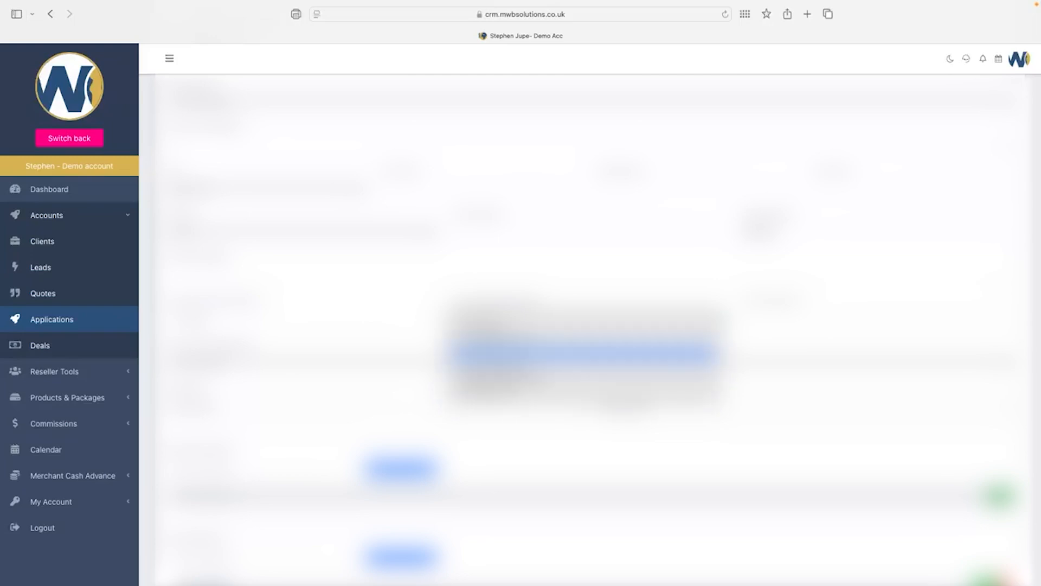
{"action": "left_click", "coordinate": [564, 353]}
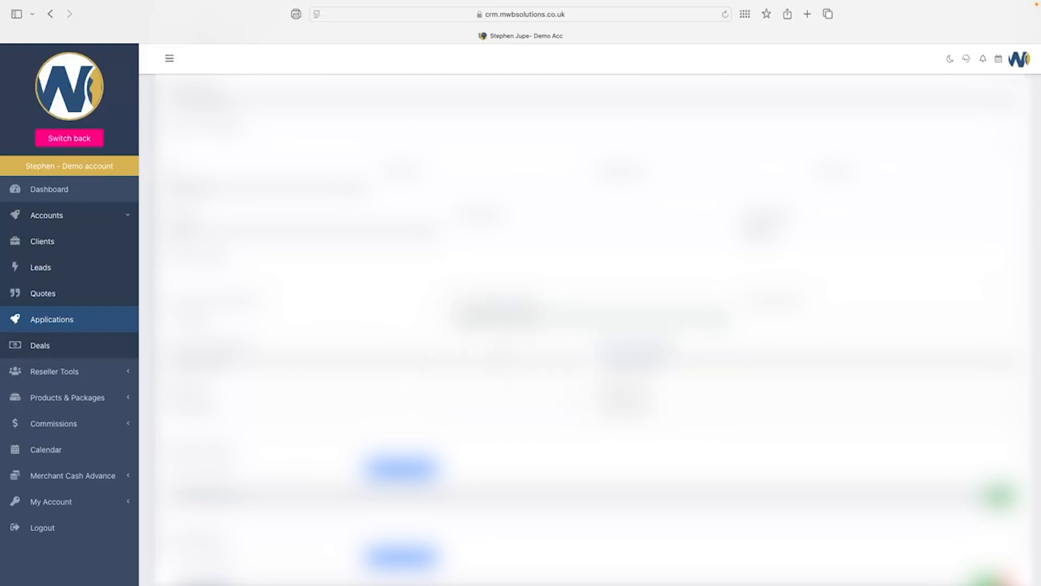
{"action": "scroll", "coordinate": [591, 326], "scroll_direction": "down", "scroll_amount": 3}
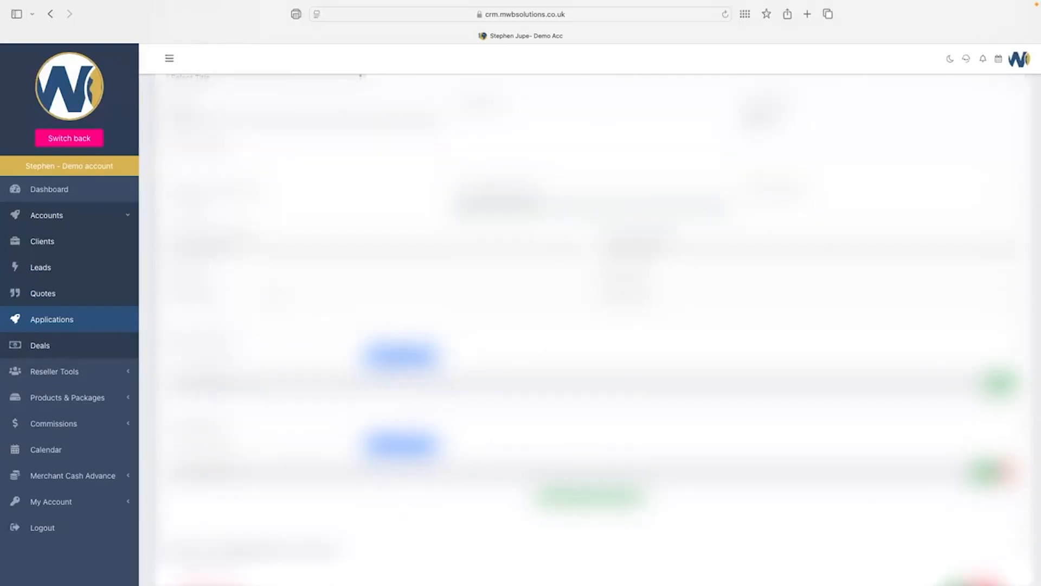
{"action": "left_click", "coordinate": [275, 297]}
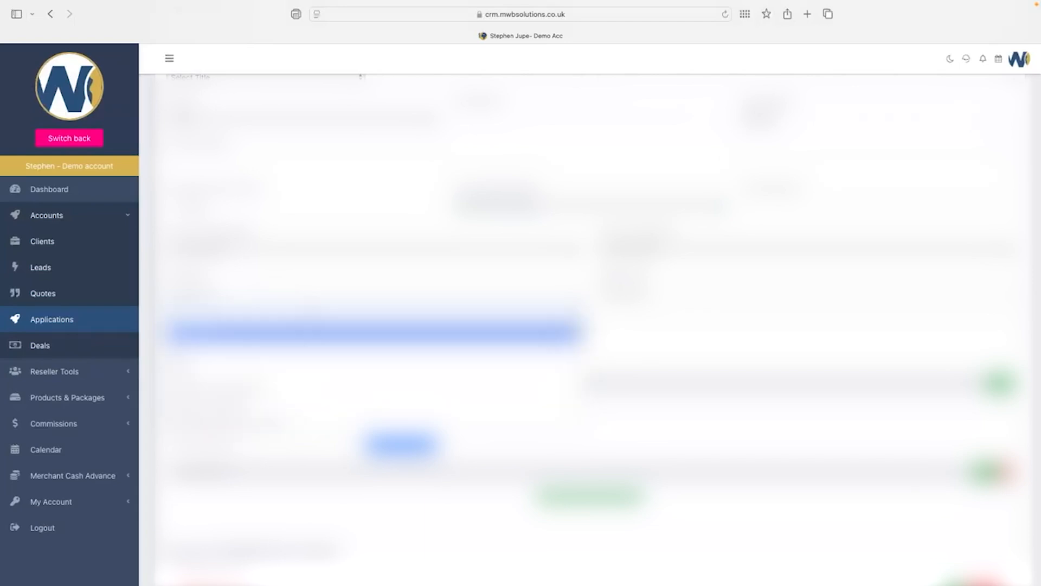
{"action": "left_click", "coordinate": [313, 326]}
{"action": "left_click", "coordinate": [733, 297]}
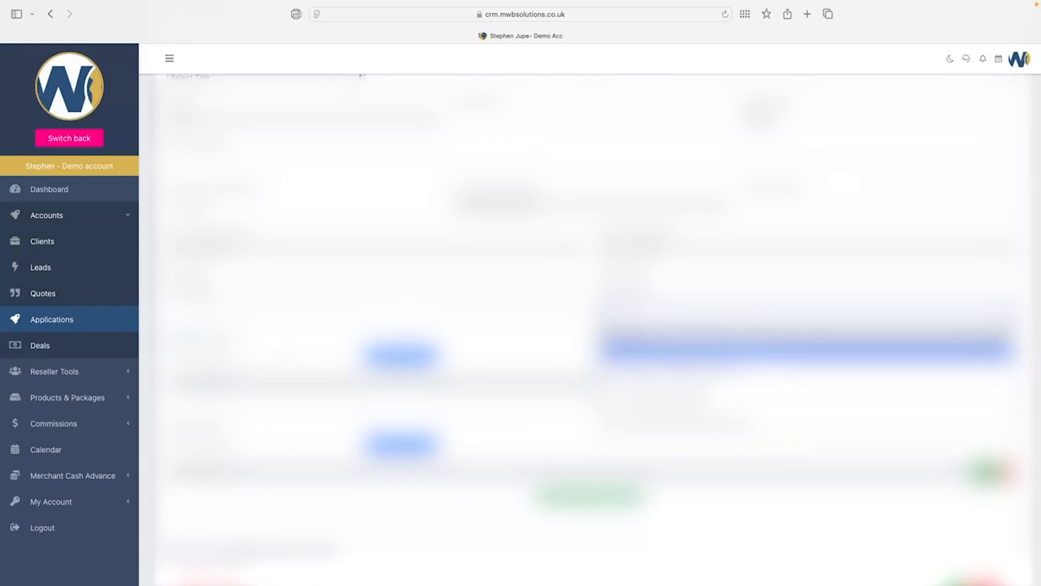
{"action": "left_click", "coordinate": [732, 349]}
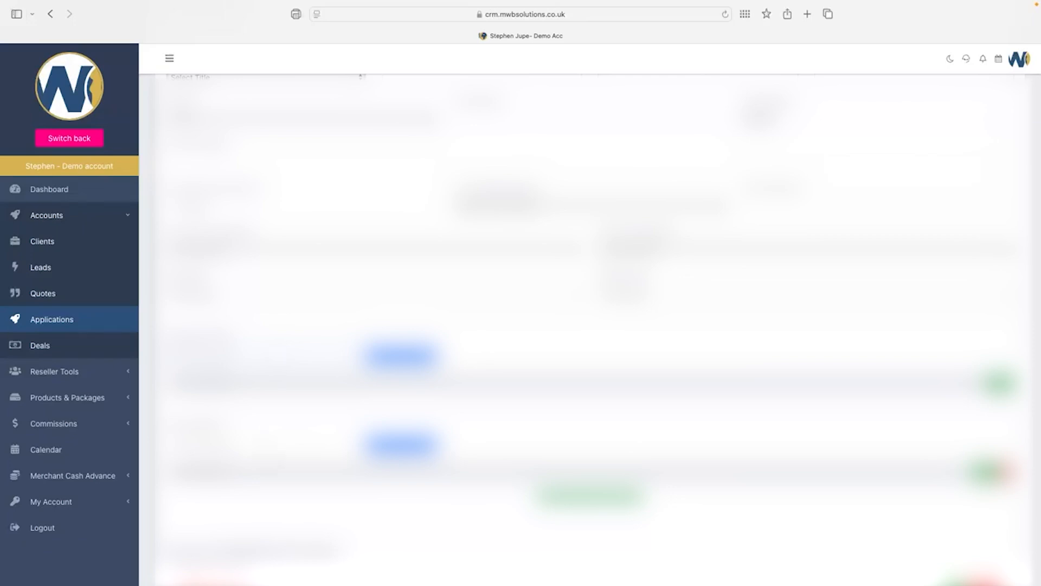
{"action": "scroll", "coordinate": [597, 325], "scroll_direction": "down", "scroll_amount": 3}
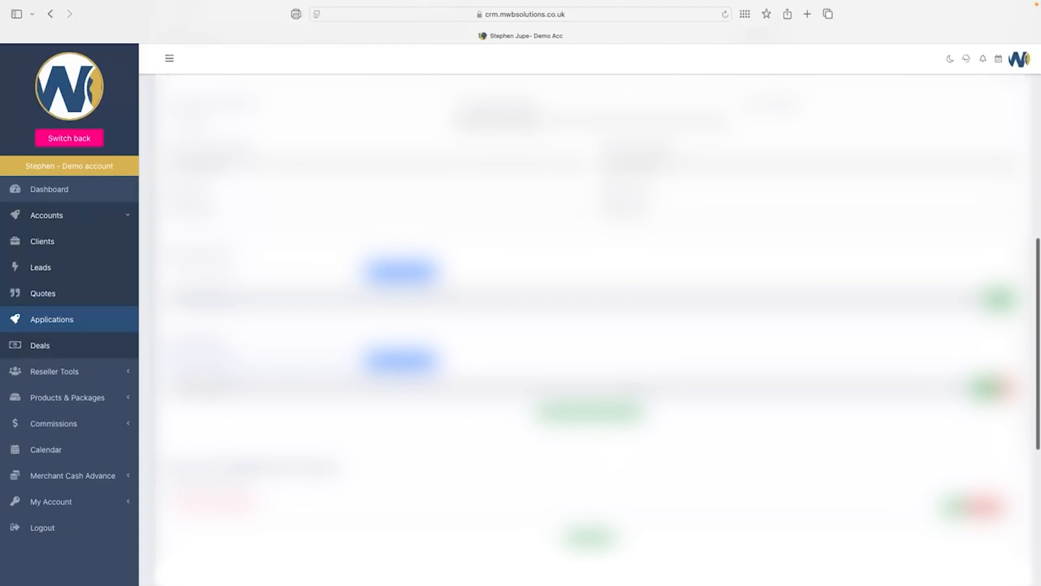
Add the extra details section with the green button, confirm it, and dismiss the result message.
{"action": "scroll", "coordinate": [596, 325], "scroll_direction": "down", "scroll_amount": 6}
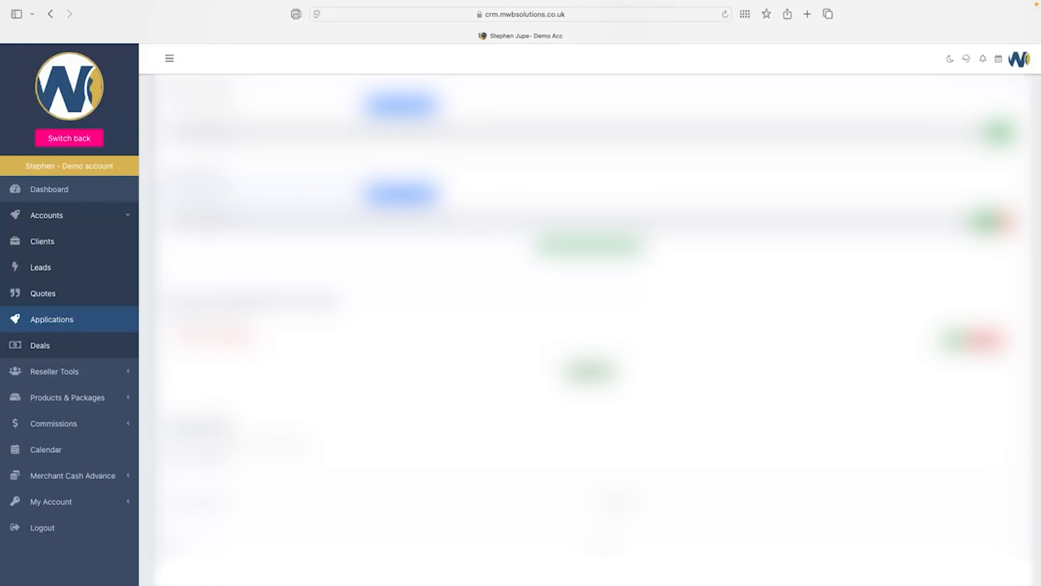
{"action": "scroll", "coordinate": [591, 326], "scroll_direction": "down", "scroll_amount": 2}
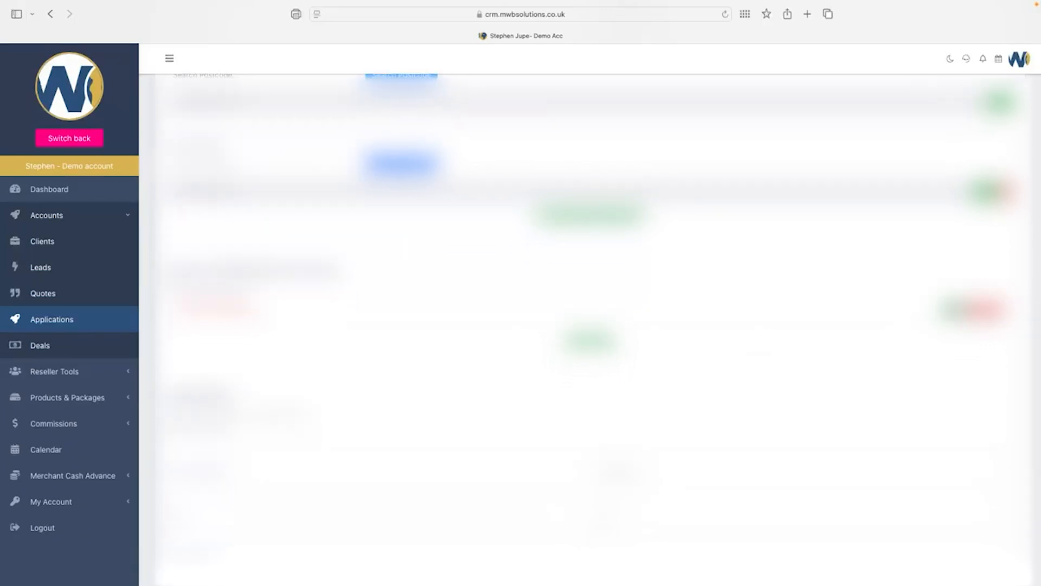
{"action": "left_click", "coordinate": [590, 341]}
{"action": "left_click", "coordinate": [494, 327]}
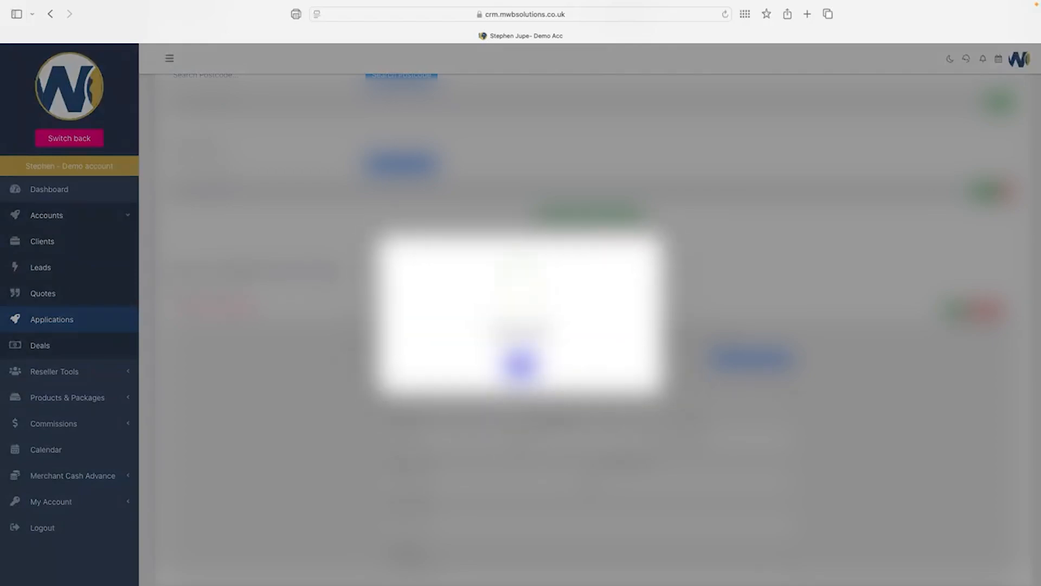
{"action": "left_click", "coordinate": [520, 366]}
{"action": "scroll", "coordinate": [590, 326], "scroll_direction": "down", "scroll_amount": 3}
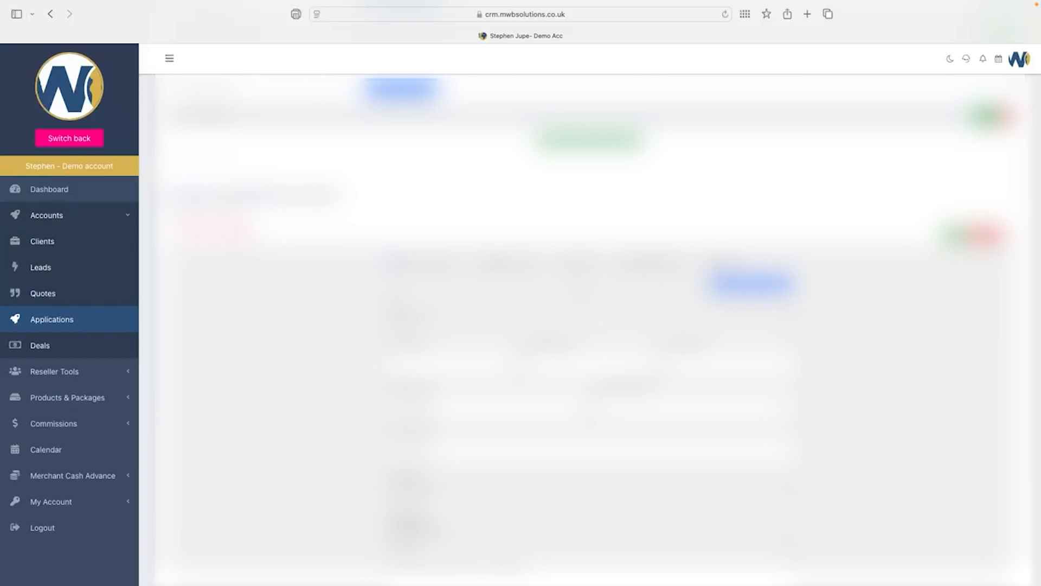
{"action": "scroll", "coordinate": [590, 325], "scroll_direction": "down", "scroll_amount": 3}
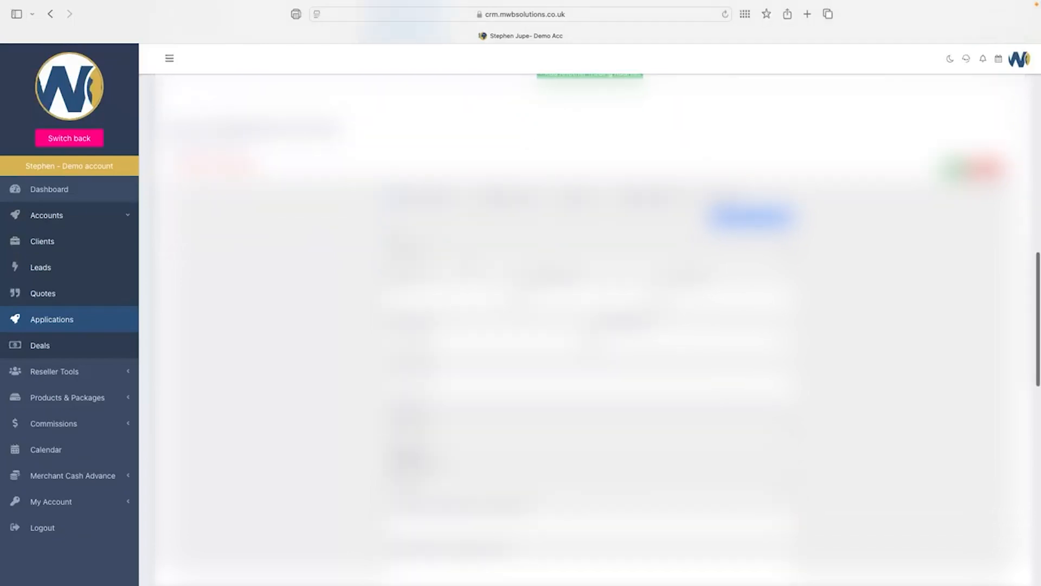
{"action": "left_click", "coordinate": [589, 250]}
{"action": "left_click", "coordinate": [589, 250]}
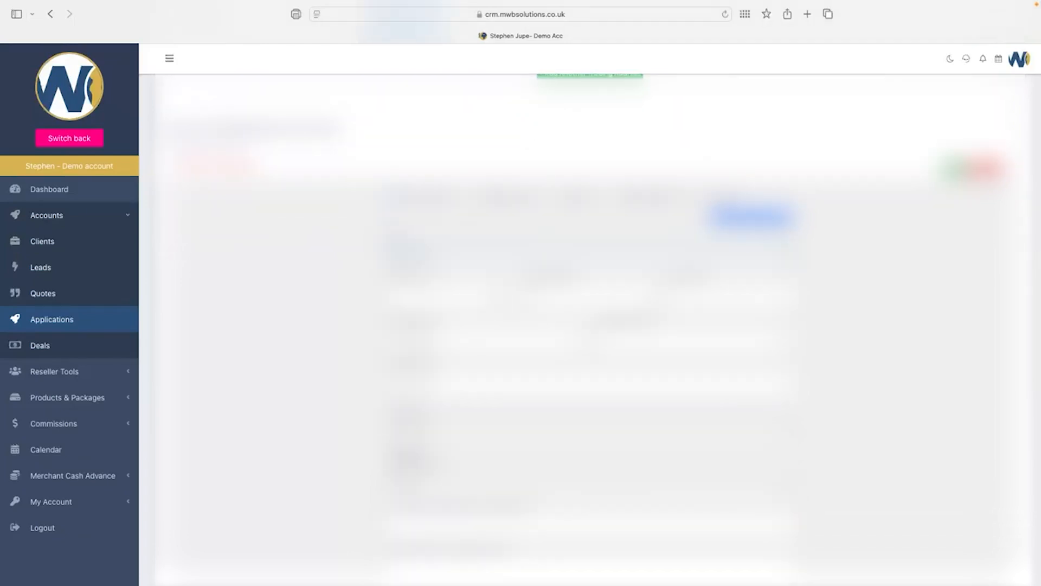
{"action": "key", "text": "Tab"}
{"action": "key", "text": "Tab"}
{"action": "key", "text": "Tab"}
{"action": "key", "text": "Tab"}
{"action": "left_click", "coordinate": [486, 342]}
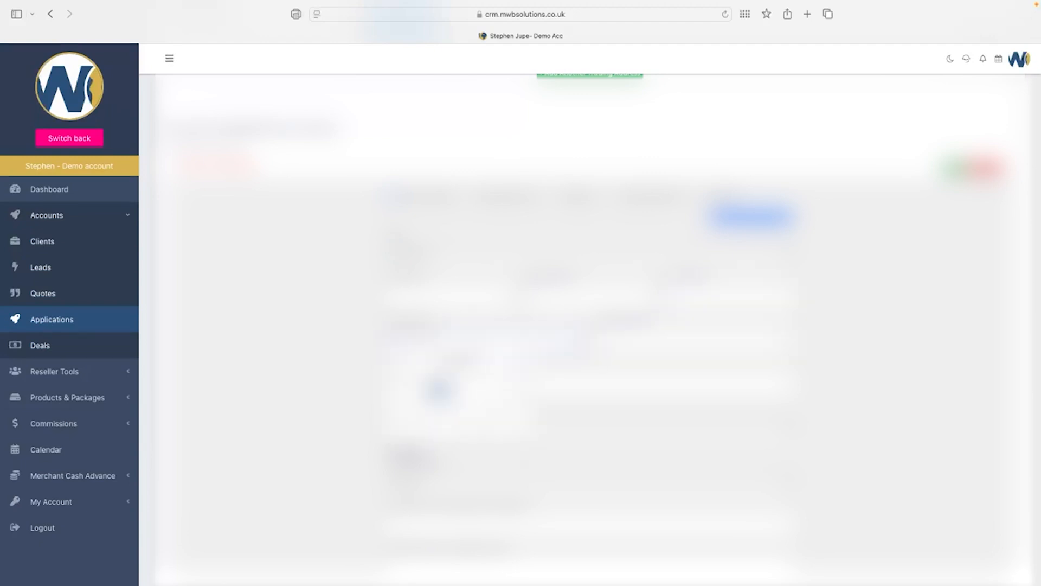
{"action": "left_click", "coordinate": [847, 348]}
{"action": "scroll", "coordinate": [590, 325], "scroll_direction": "down", "scroll_amount": 3}
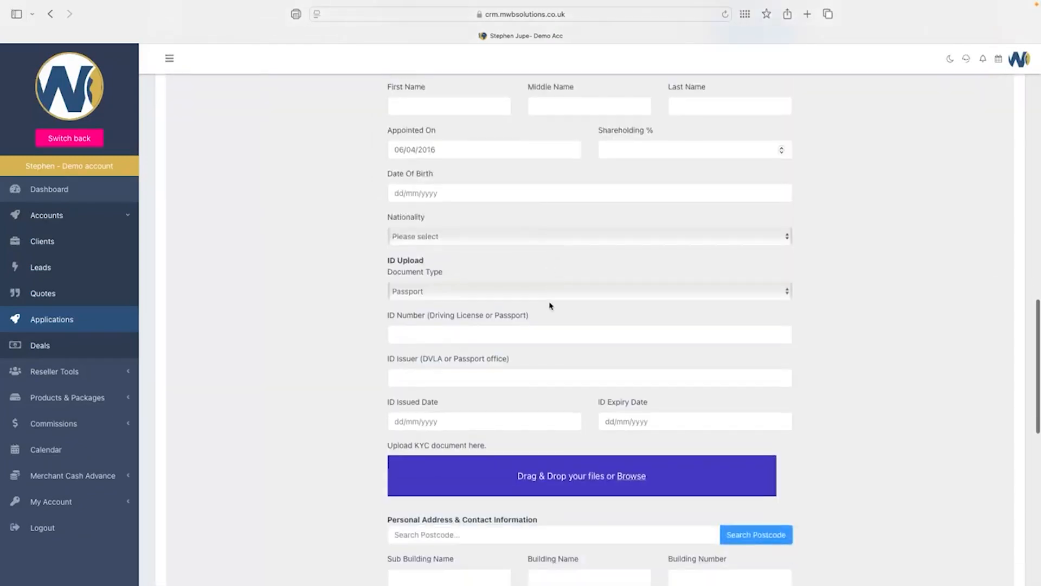
{"action": "left_click", "coordinate": [492, 237]}
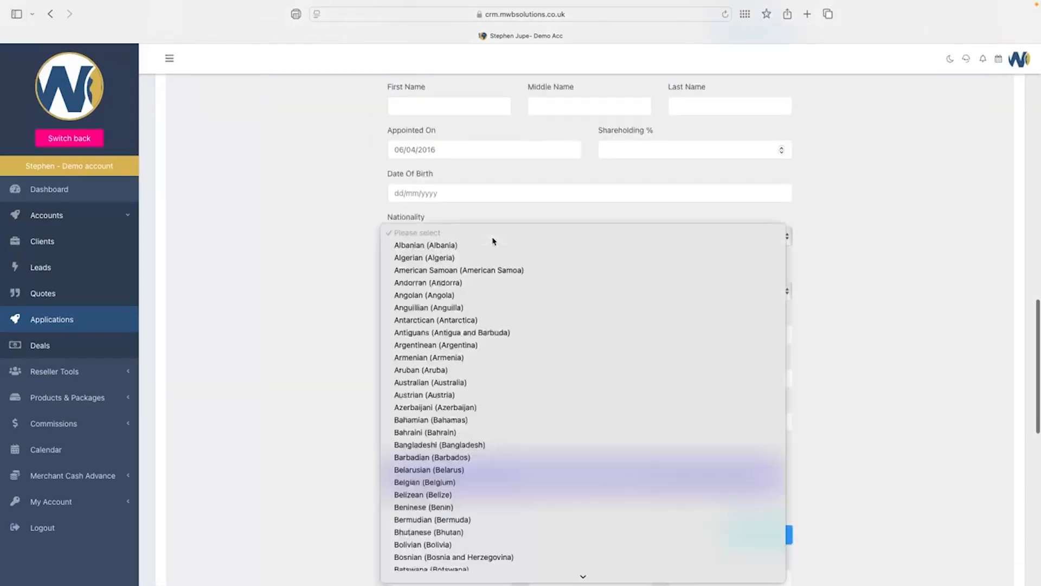
{"action": "left_click", "coordinate": [897, 248]}
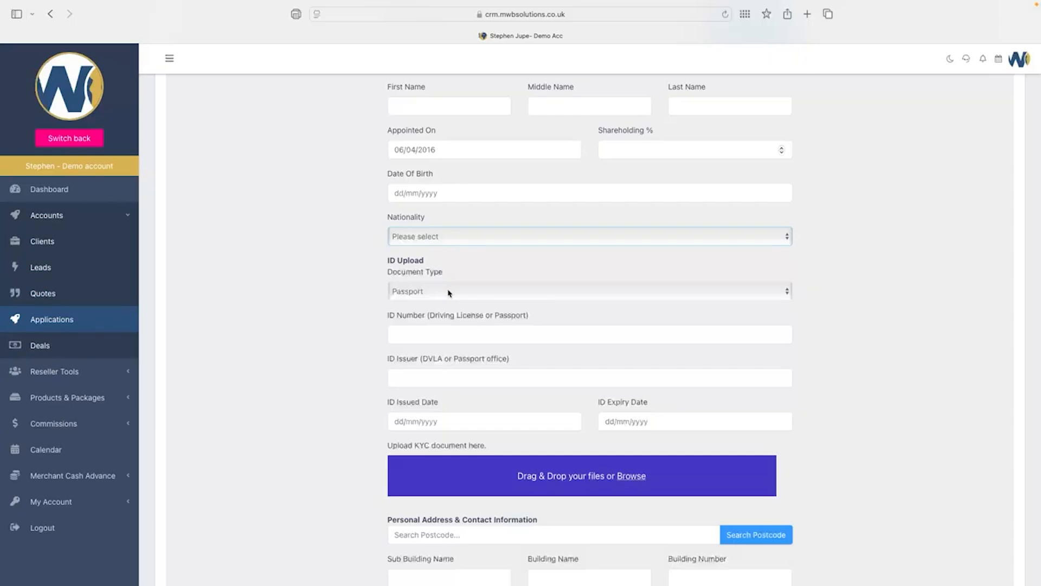
{"action": "left_click", "coordinate": [448, 292]}
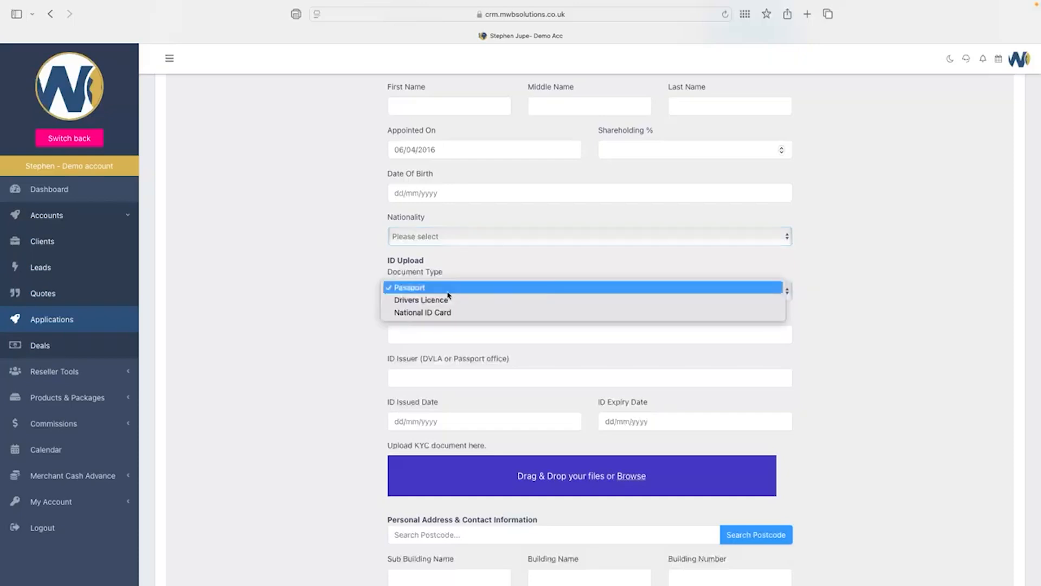
{"action": "left_click", "coordinate": [449, 292]}
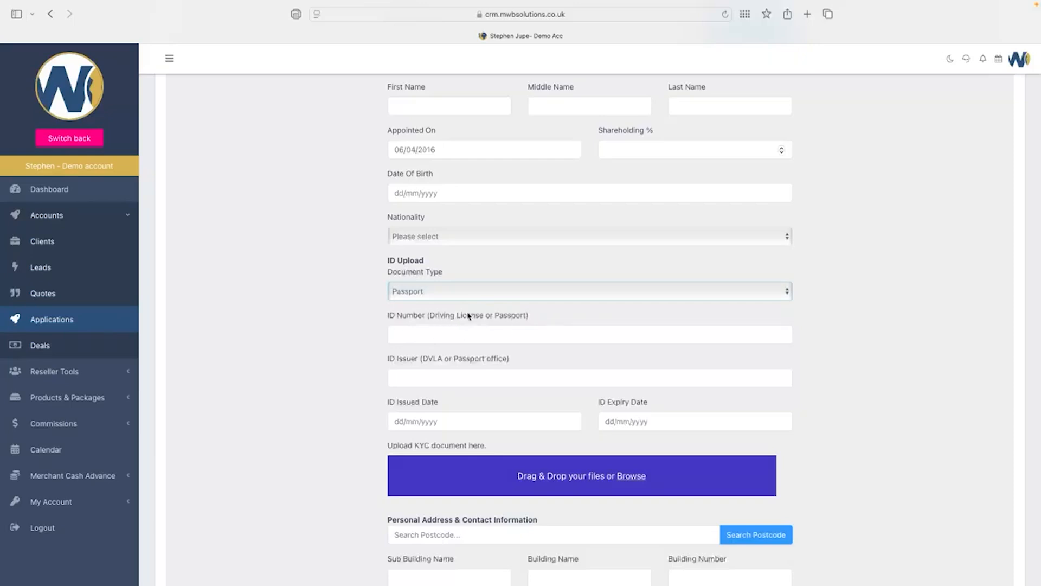
{"action": "scroll", "coordinate": [552, 345], "scroll_direction": "down", "scroll_amount": 2}
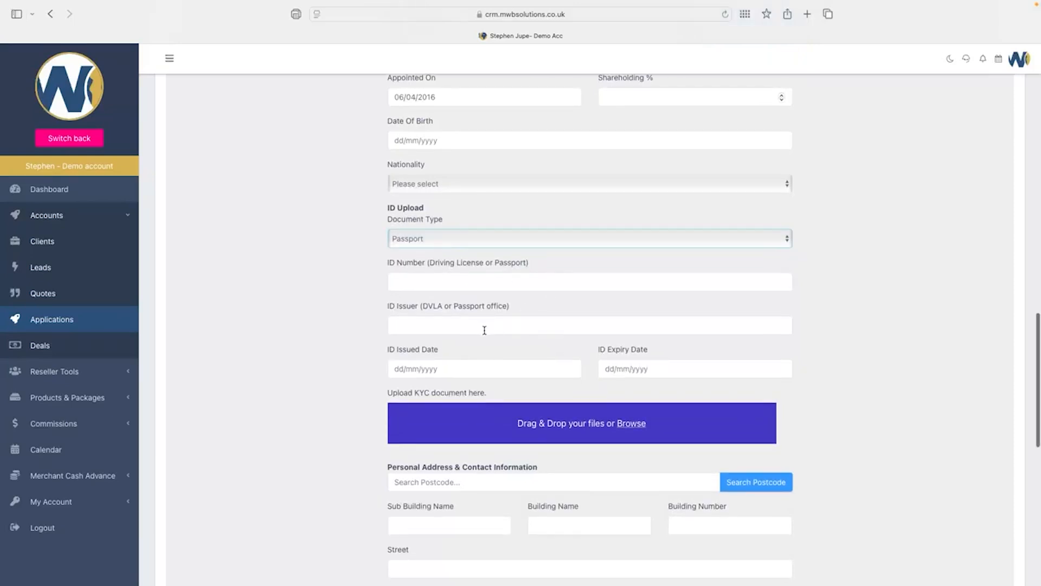
{"action": "scroll", "coordinate": [483, 329], "scroll_direction": "down", "scroll_amount": 3}
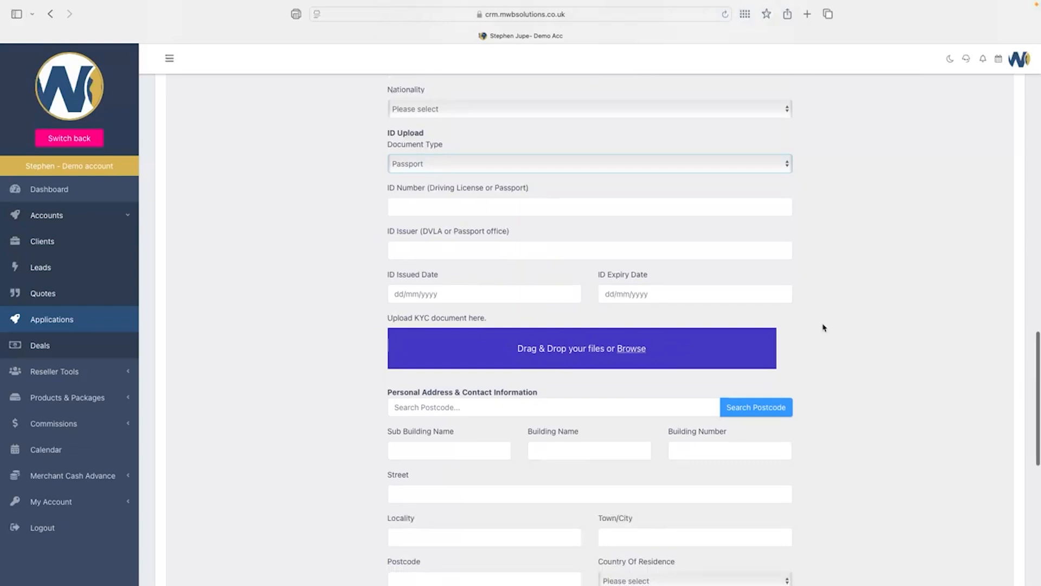
{"action": "scroll", "coordinate": [819, 295], "scroll_direction": "down", "scroll_amount": 2}
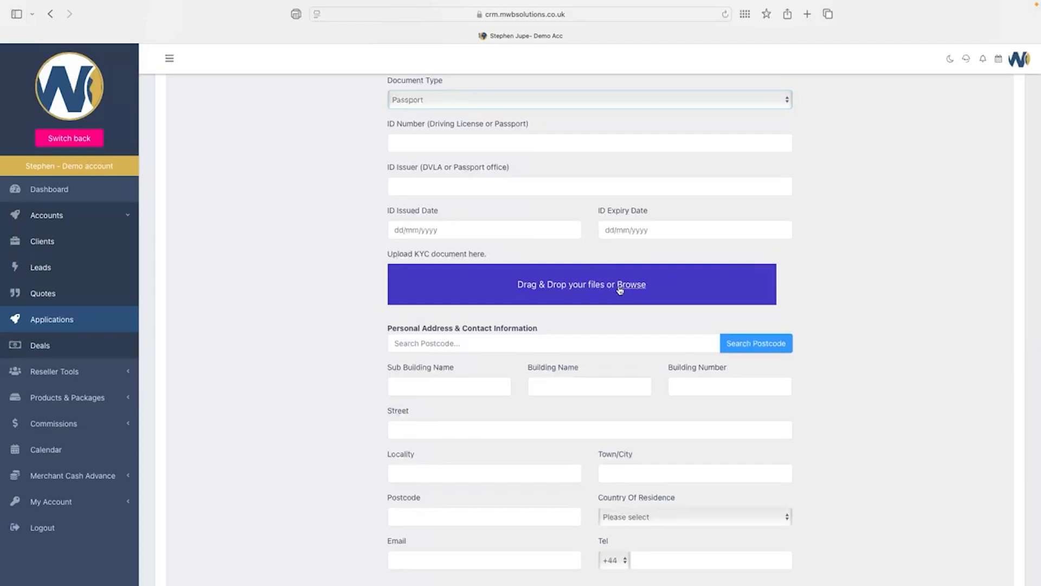
{"action": "scroll", "coordinate": [820, 288], "scroll_direction": "down", "scroll_amount": 3}
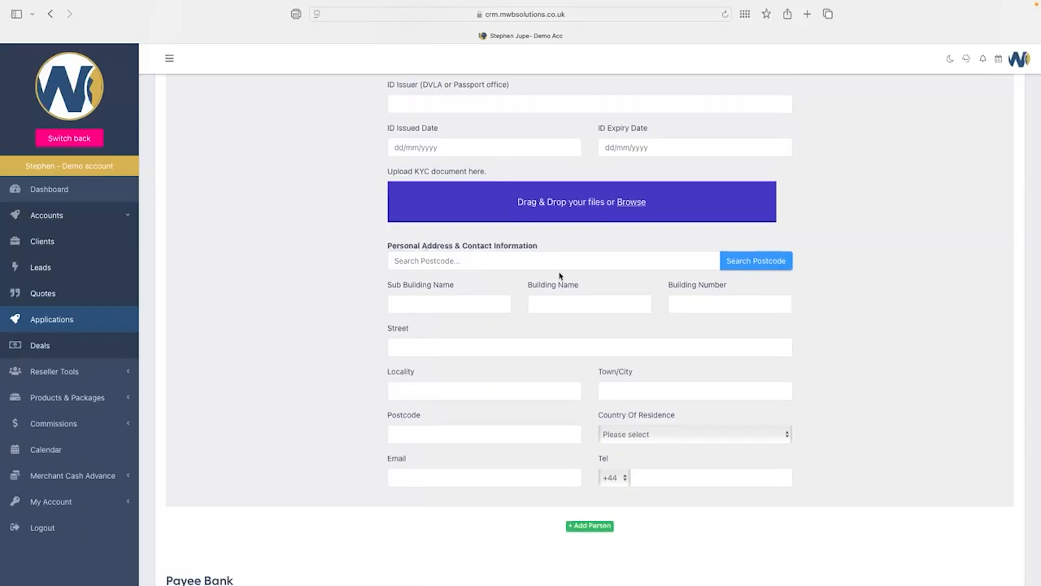
{"action": "left_click", "coordinate": [460, 302]}
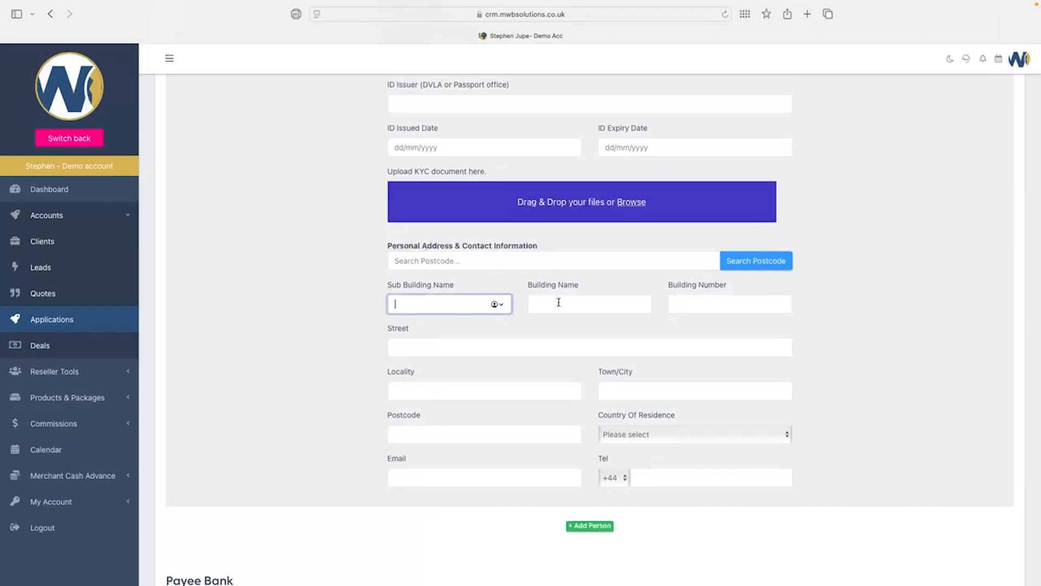
{"action": "left_click", "coordinate": [559, 302]}
{"action": "left_click", "coordinate": [707, 302]}
{"action": "scroll", "coordinate": [592, 321], "scroll_direction": "down", "scroll_amount": 3}
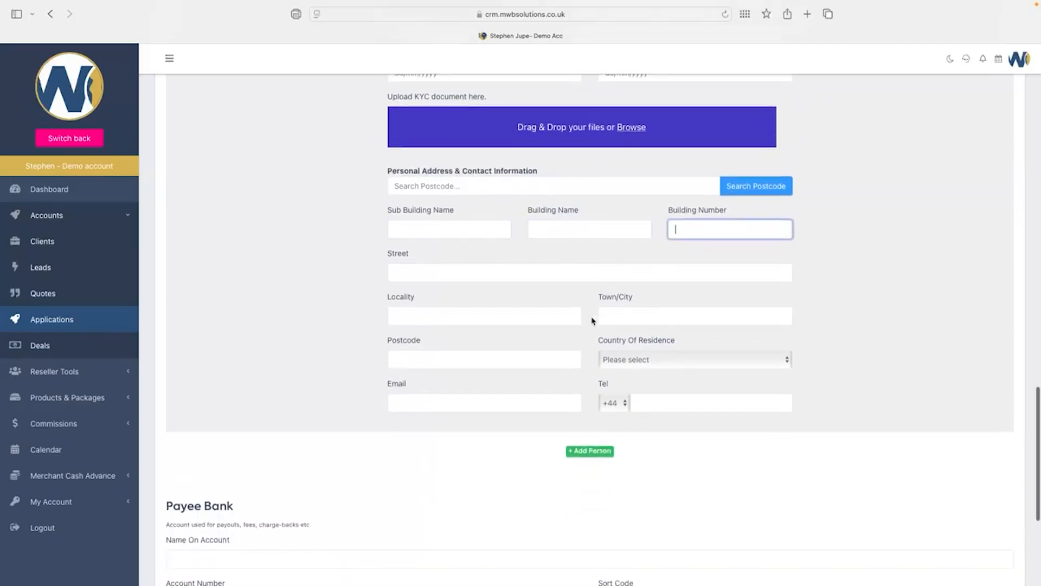
{"action": "scroll", "coordinate": [594, 323], "scroll_direction": "down", "scroll_amount": 2}
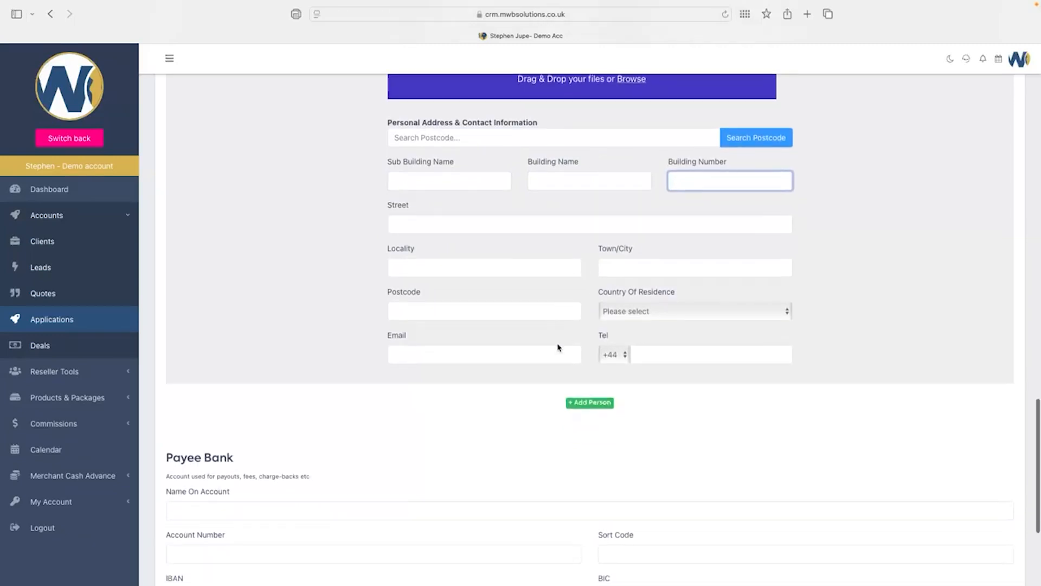
{"action": "scroll", "coordinate": [655, 361], "scroll_direction": "down", "scroll_amount": 3}
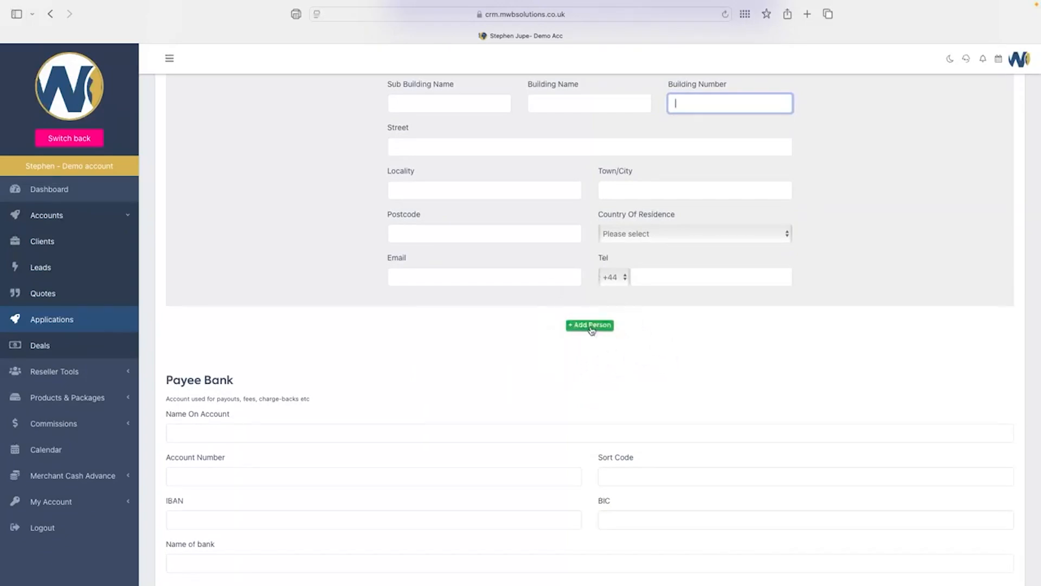
{"action": "scroll", "coordinate": [670, 329], "scroll_direction": "down", "scroll_amount": 5}
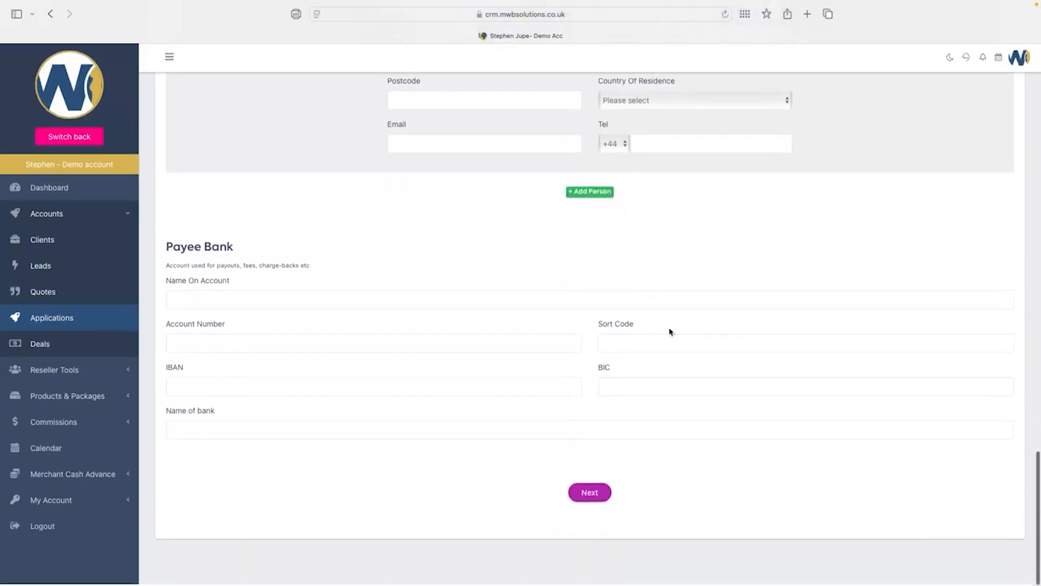
Pass through IBAN, BIC, Name On Account, Account Number, Sort Code and Name of bank, then advance.
{"action": "left_click", "coordinate": [239, 388]}
{"action": "left_click", "coordinate": [620, 390]}
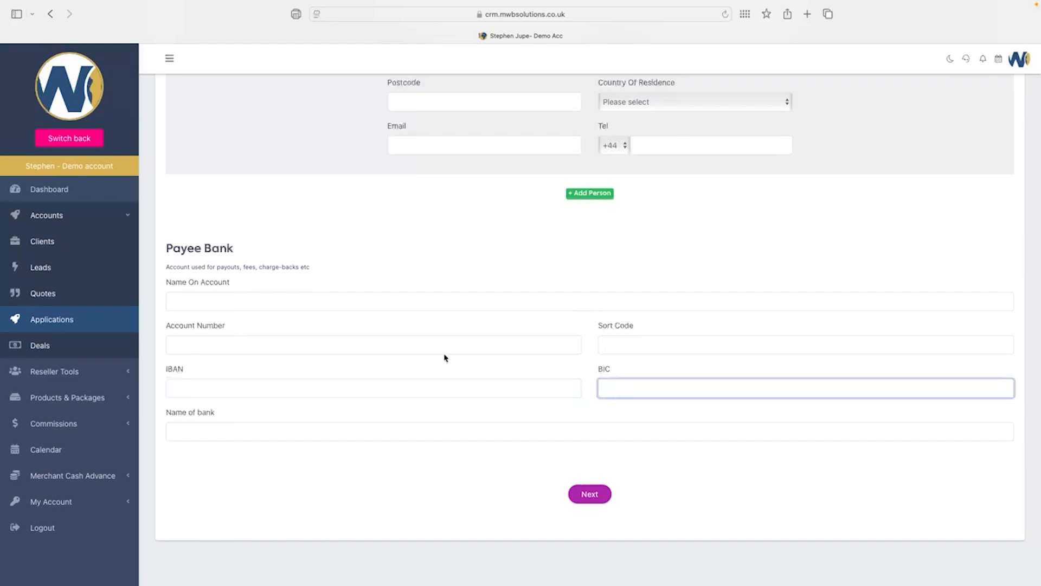
{"action": "left_click", "coordinate": [319, 300]}
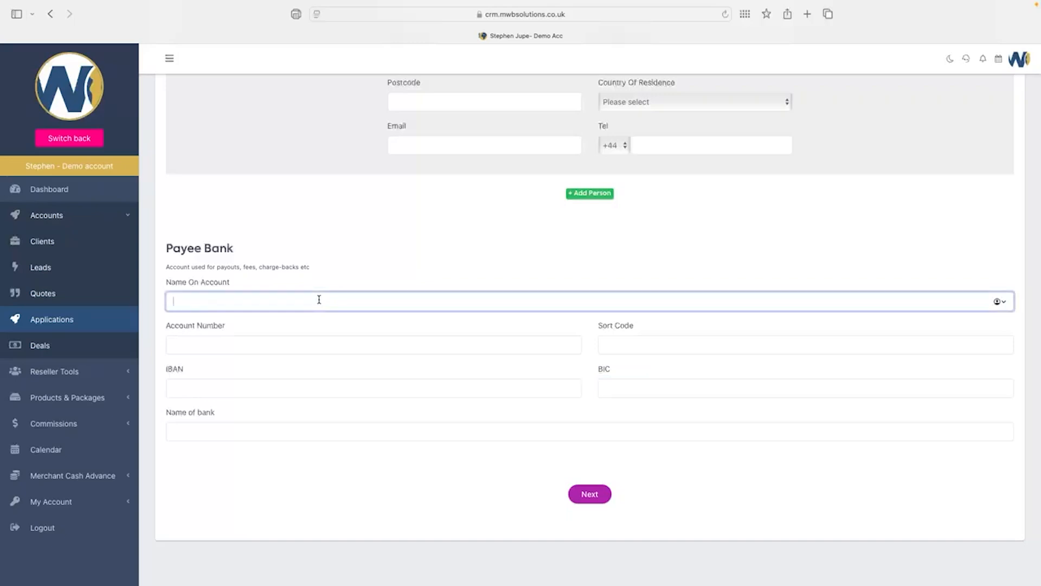
{"action": "left_click", "coordinate": [278, 343]}
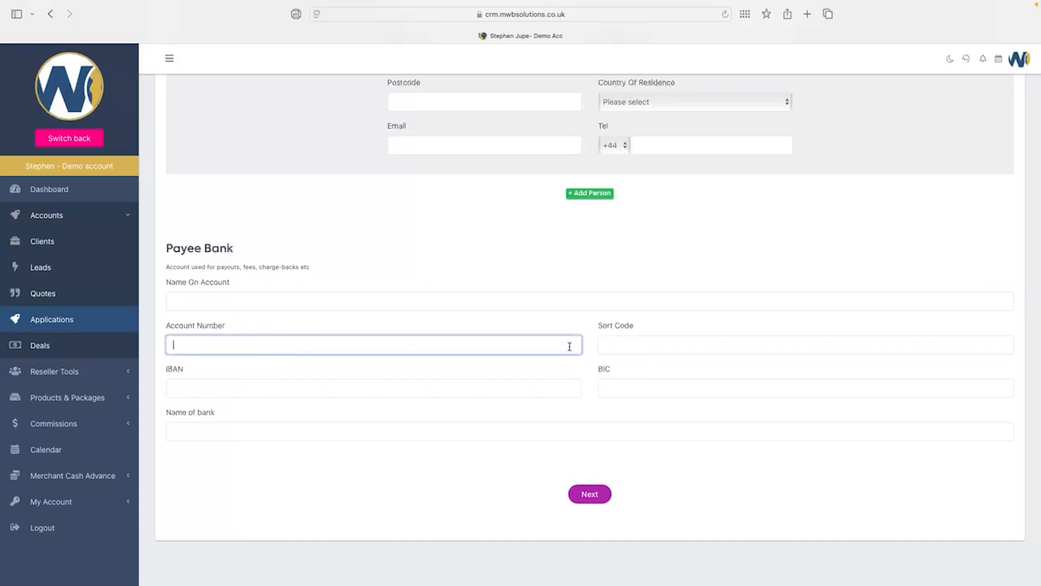
{"action": "left_click", "coordinate": [627, 348]}
{"action": "left_click", "coordinate": [303, 429]}
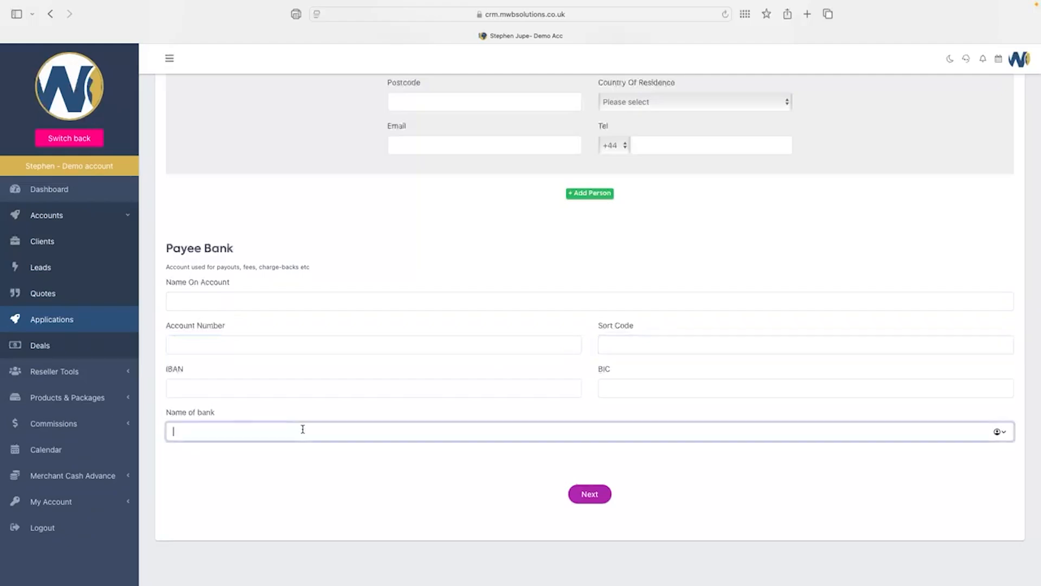
{"action": "left_click", "coordinate": [588, 495]}
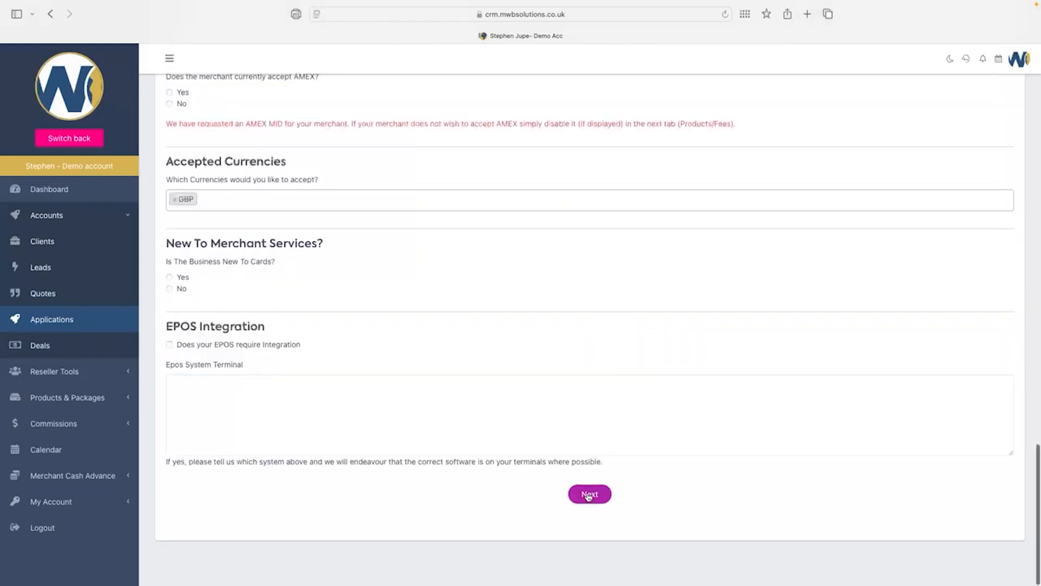
Open the Transaction step and check the 96% Chip & Pin, 2% MOTO, 2% E-Commerce split.
{"action": "left_click", "coordinate": [589, 494]}
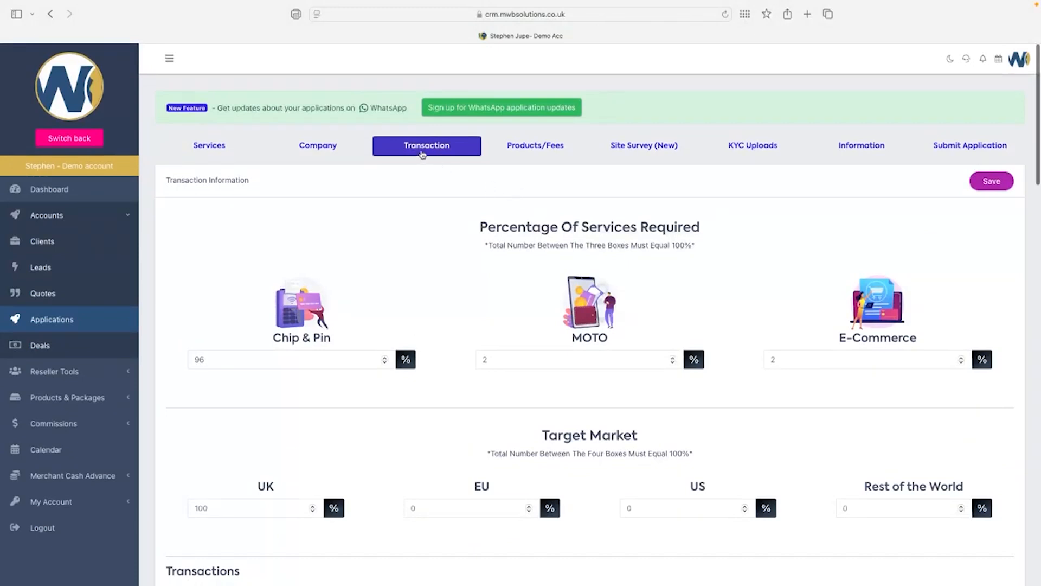
{"action": "scroll", "coordinate": [456, 226], "scroll_direction": "down", "scroll_amount": 3}
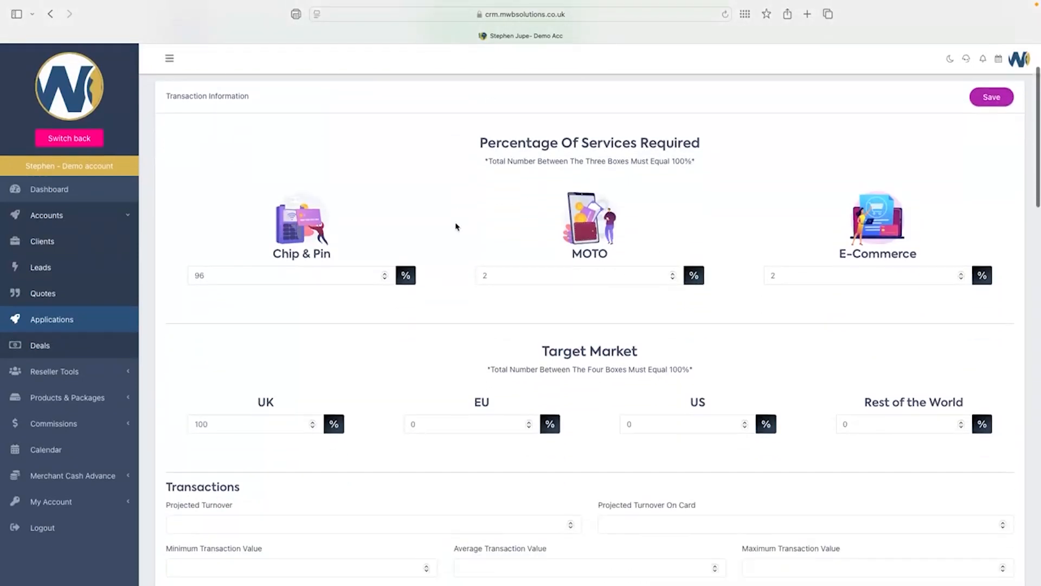
{"action": "left_click", "coordinate": [793, 277]}
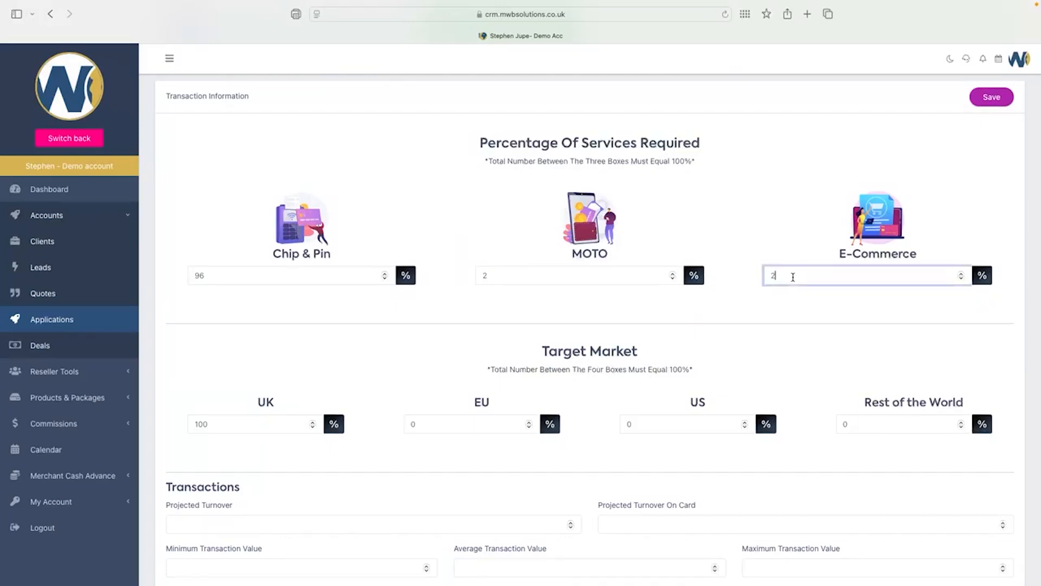
{"action": "left_click", "coordinate": [521, 275]}
{"action": "left_click", "coordinate": [298, 278]}
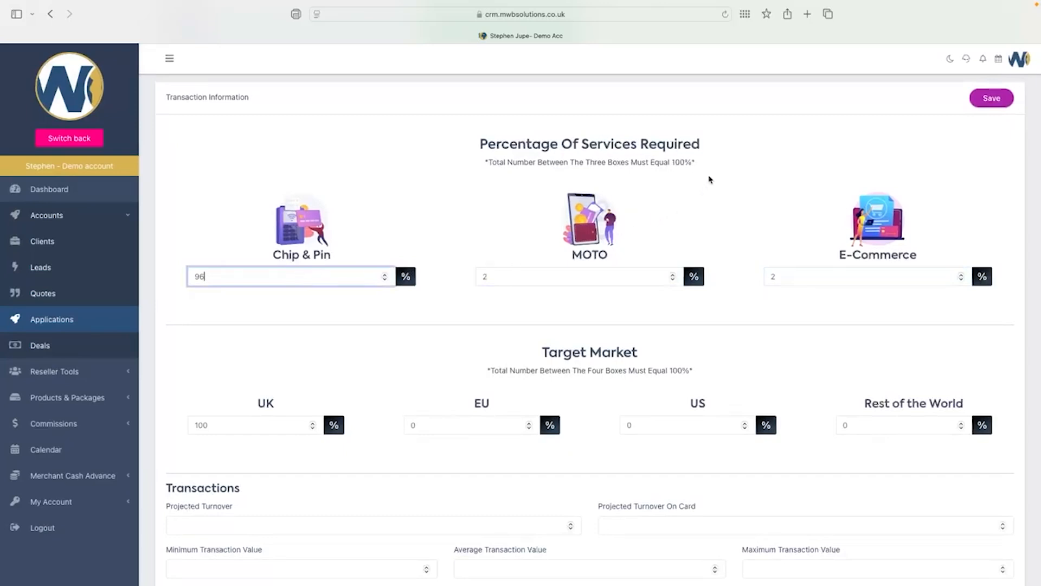
{"action": "left_click_drag", "start_coordinate": [714, 163], "coordinate": [484, 163]}
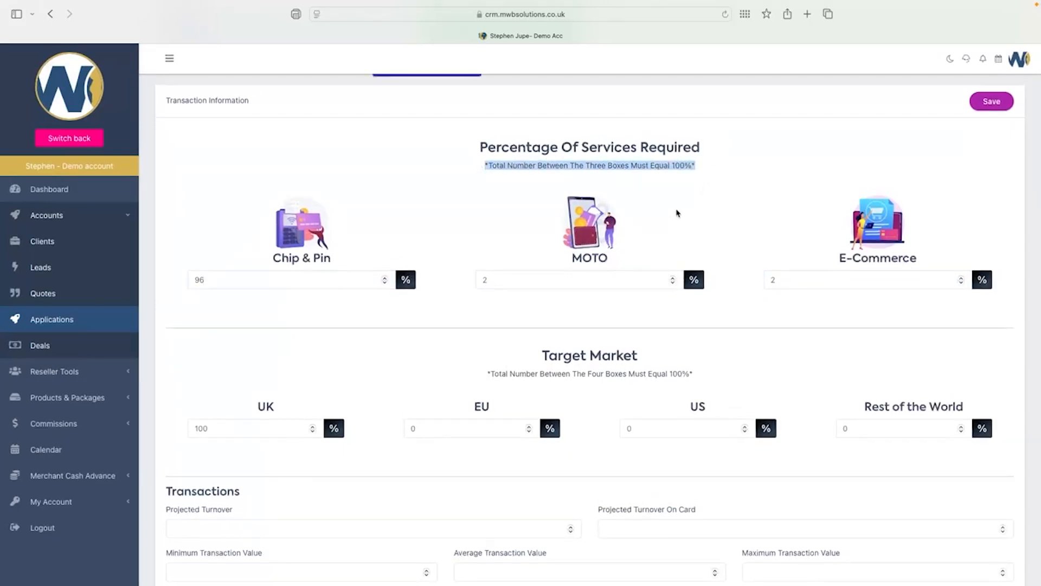
{"action": "scroll", "coordinate": [677, 212], "scroll_direction": "down", "scroll_amount": 5}
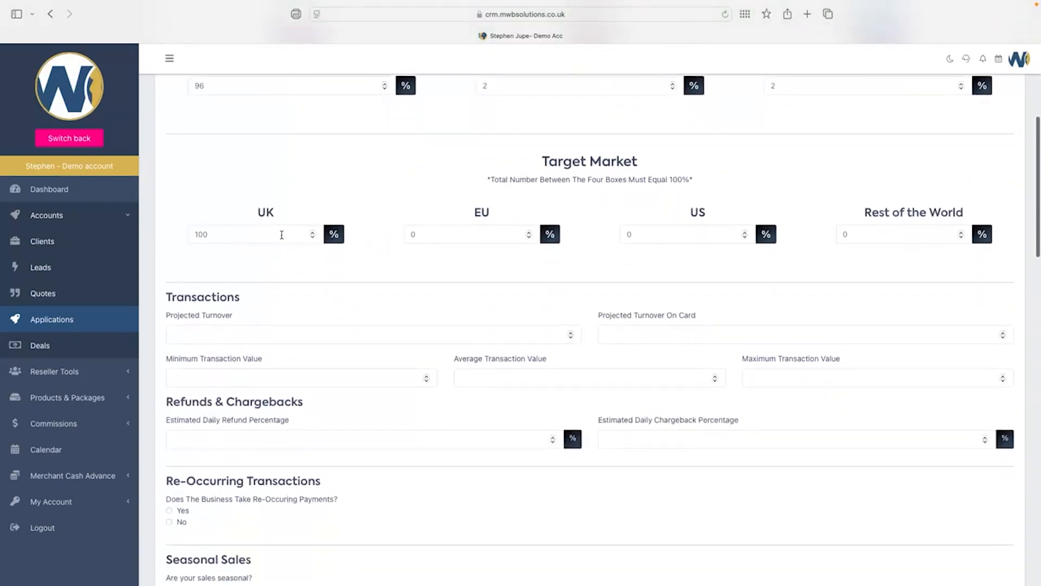
{"action": "scroll", "coordinate": [488, 224], "scroll_direction": "down", "scroll_amount": 3}
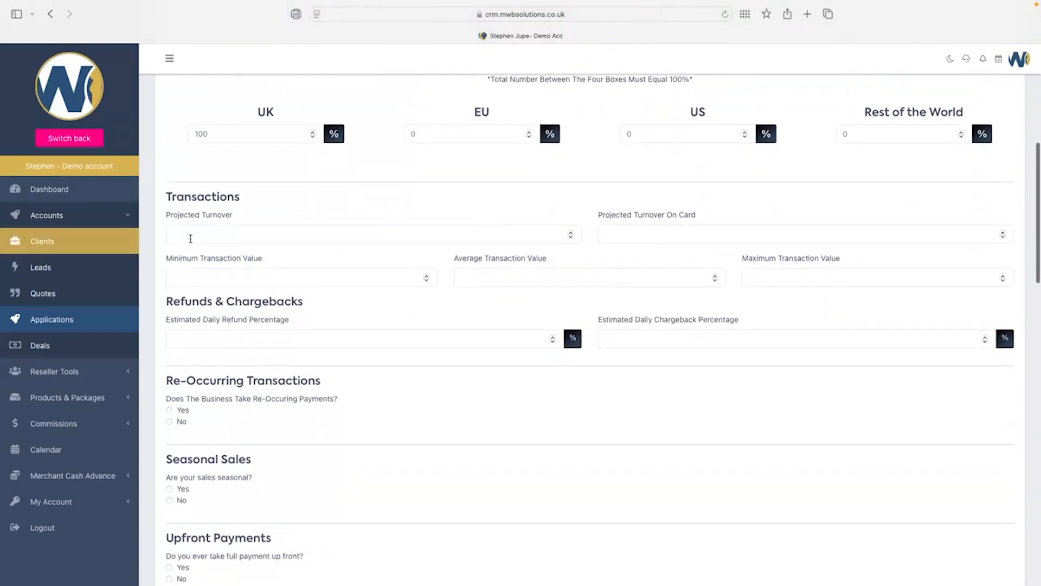
{"action": "left_click", "coordinate": [219, 237]}
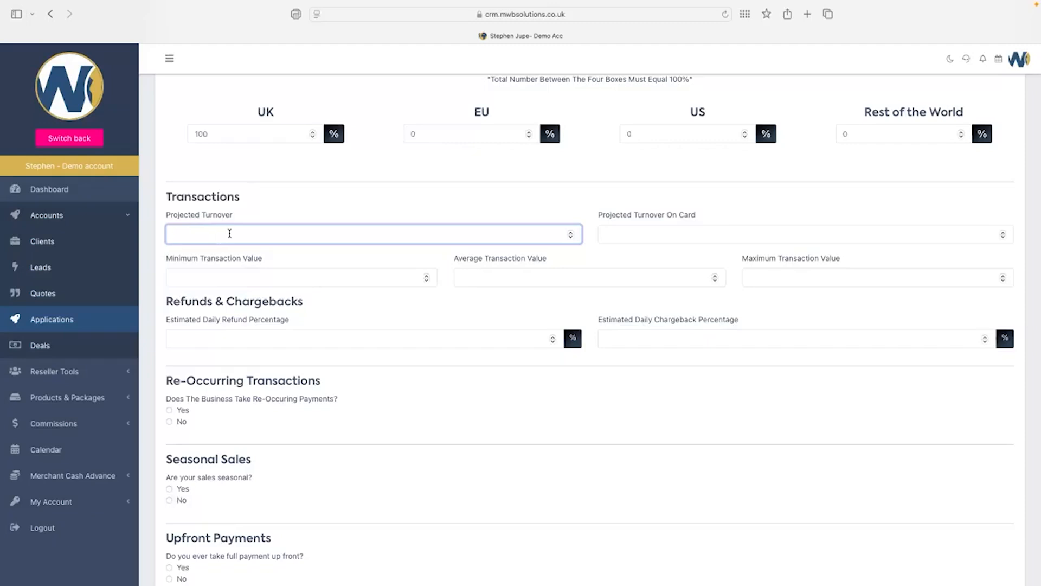
{"action": "left_click", "coordinate": [643, 234]}
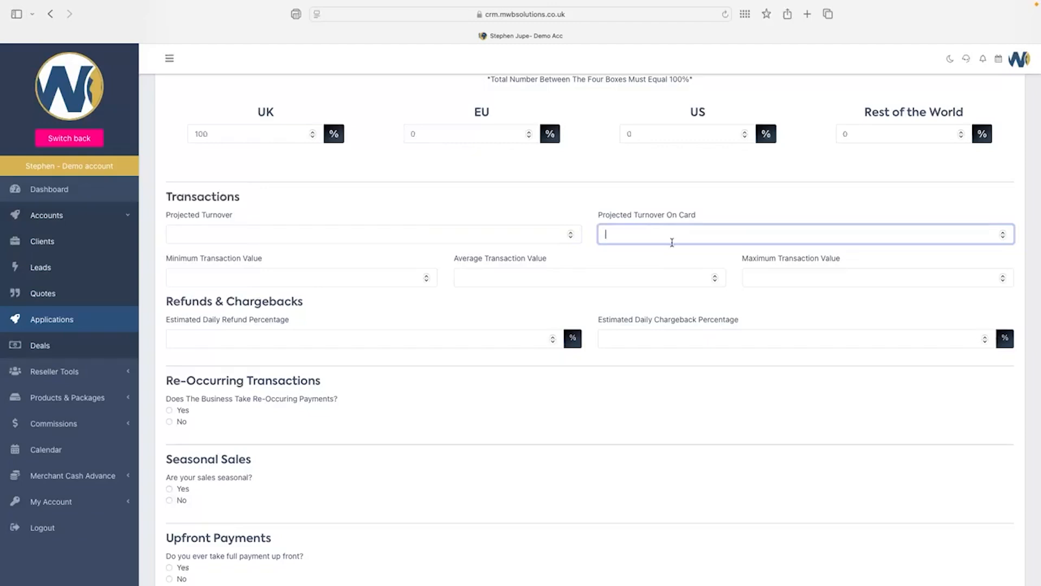
{"action": "scroll", "coordinate": [672, 243], "scroll_direction": "down", "scroll_amount": 2}
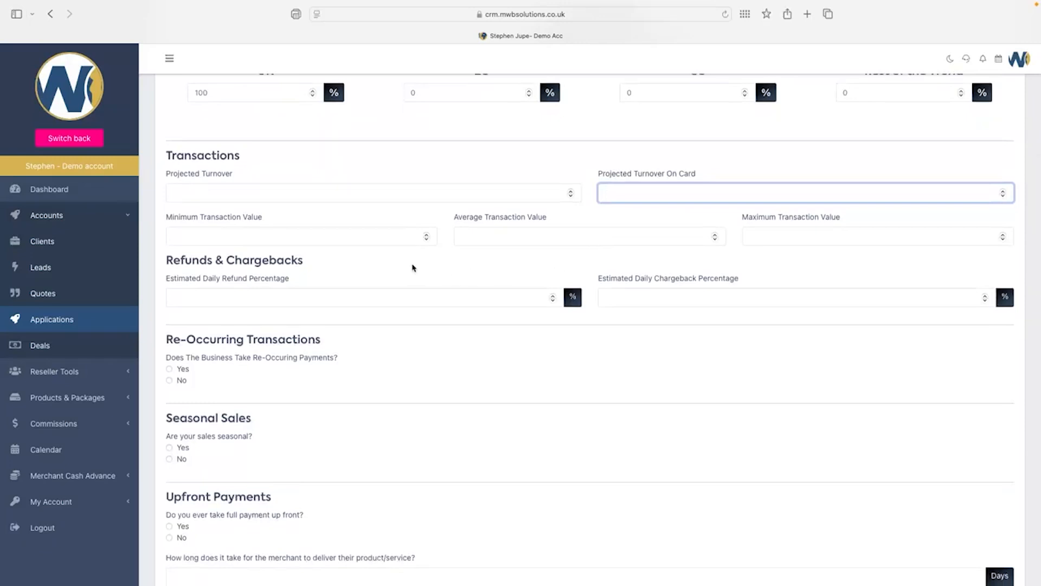
{"action": "left_click", "coordinate": [275, 236]}
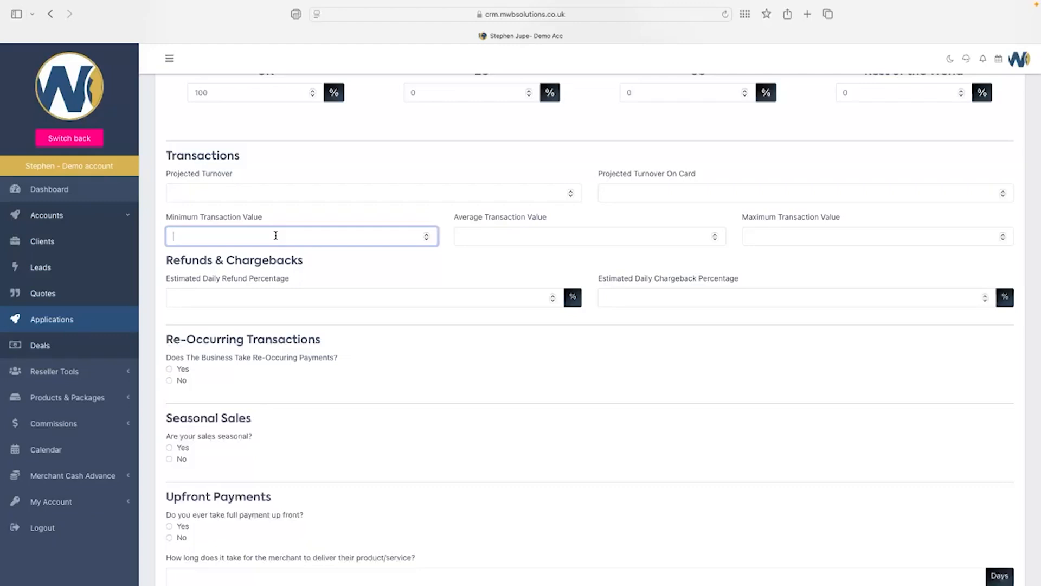
{"action": "left_click", "coordinate": [802, 239]}
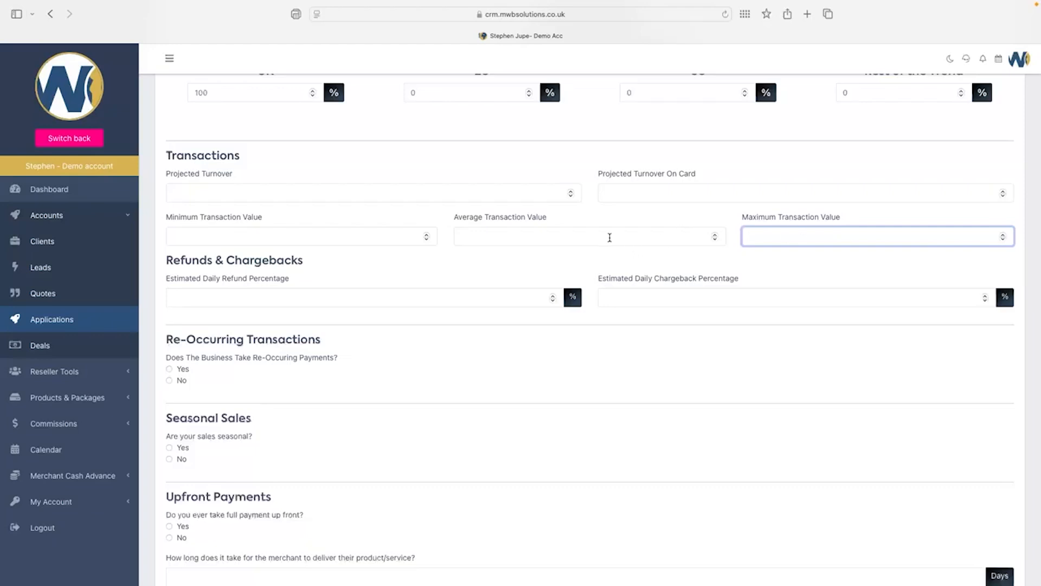
{"action": "scroll", "coordinate": [604, 235], "scroll_direction": "down", "scroll_amount": 2}
{"action": "left_click", "coordinate": [265, 245]}
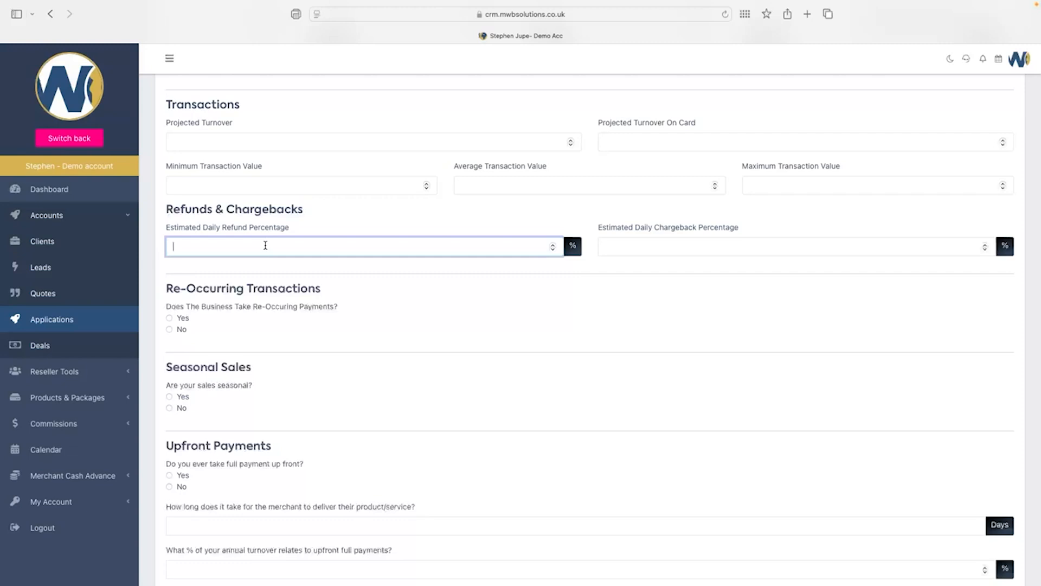
{"action": "left_click", "coordinate": [656, 248]}
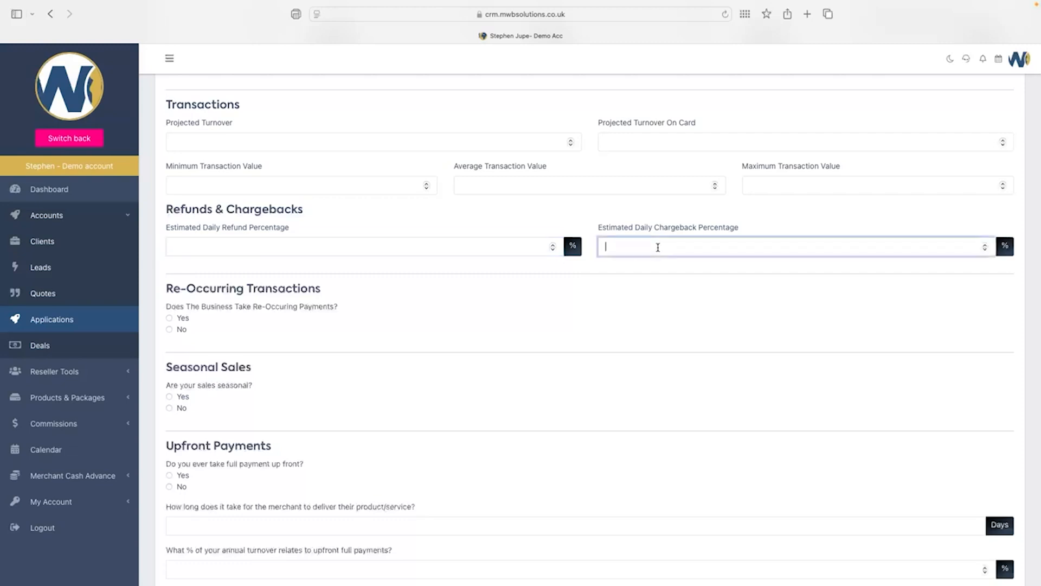
{"action": "scroll", "coordinate": [801, 290], "scroll_direction": "down", "scroll_amount": 3}
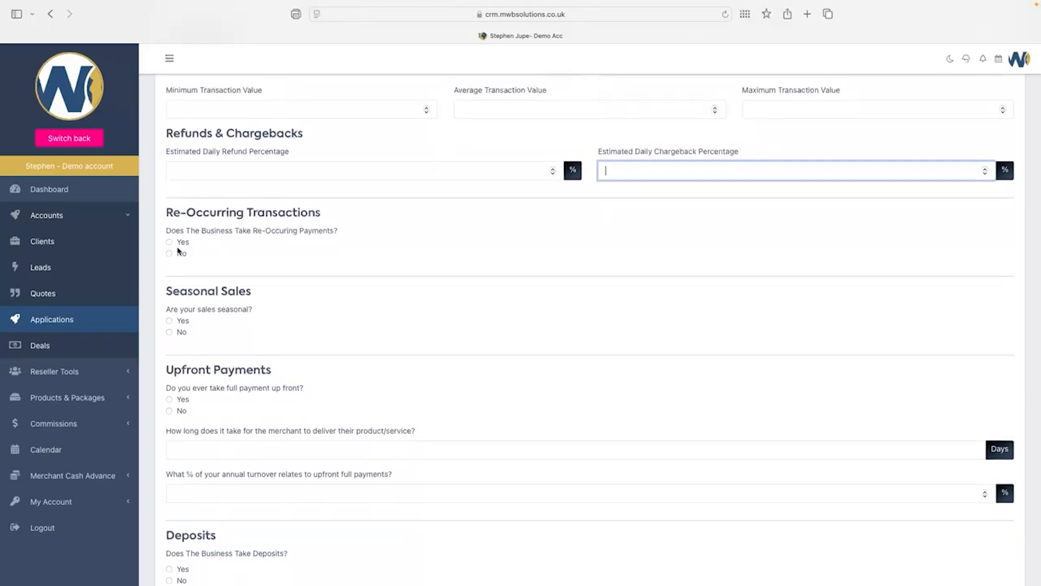
Answer No to taking re-occurring payments.
{"action": "left_click", "coordinate": [170, 243]}
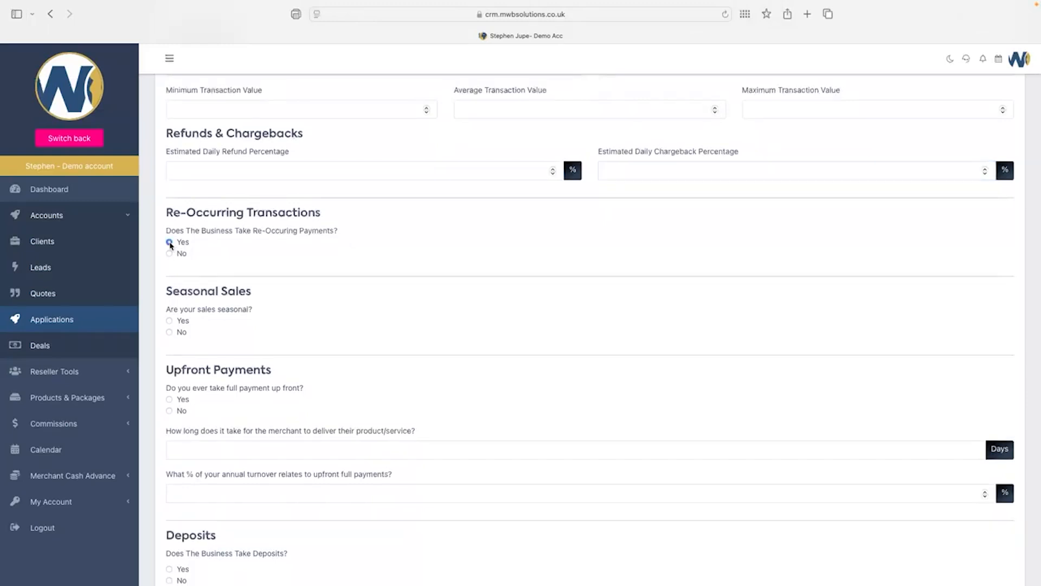
{"action": "left_click", "coordinate": [170, 254]}
{"action": "scroll", "coordinate": [432, 273], "scroll_direction": "down", "scroll_amount": 3}
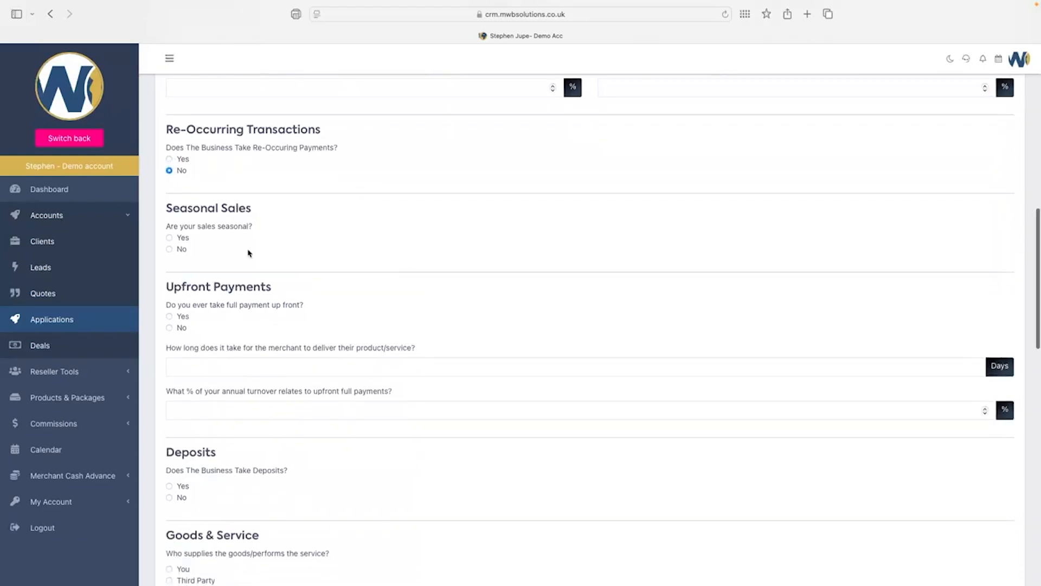
Set Seasonal Sales to No after reviewing its quarterly percentage and closed-months fields.
{"action": "left_click", "coordinate": [169, 239]}
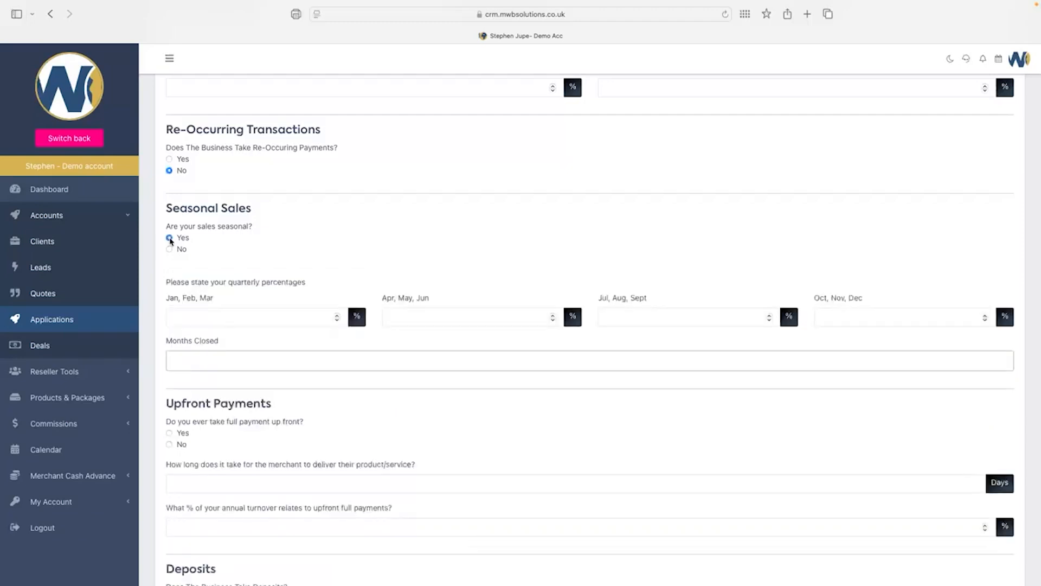
{"action": "left_click", "coordinate": [224, 320]}
{"action": "left_click", "coordinate": [427, 313]}
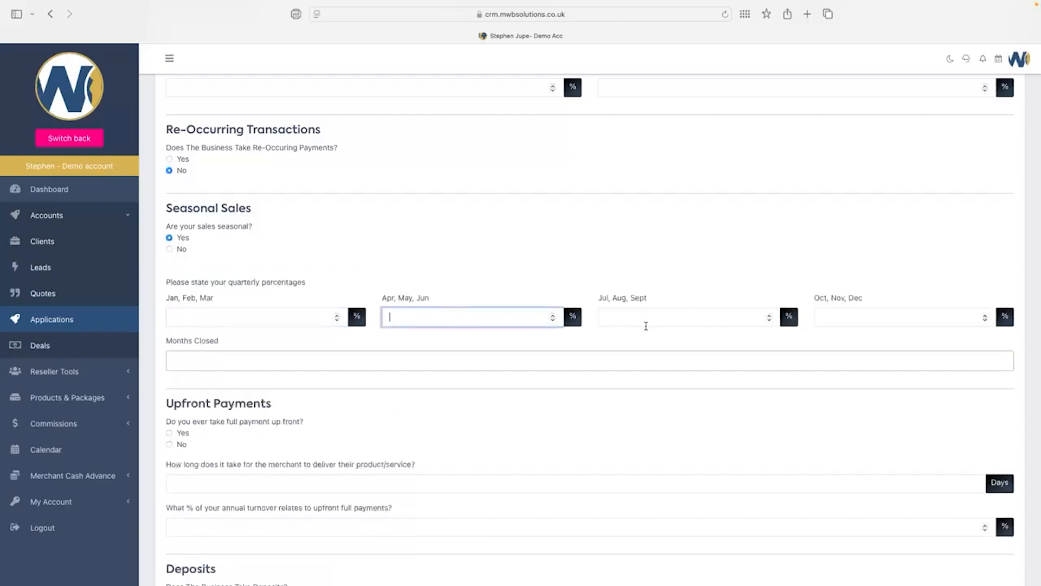
{"action": "left_click", "coordinate": [654, 320]}
{"action": "left_click", "coordinate": [272, 364]}
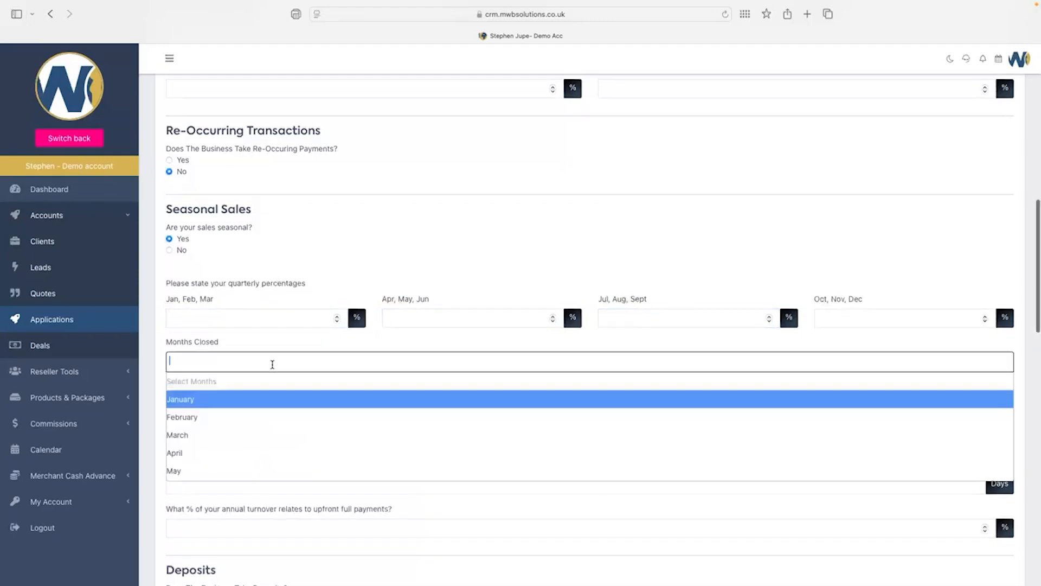
{"action": "left_click", "coordinate": [170, 251]}
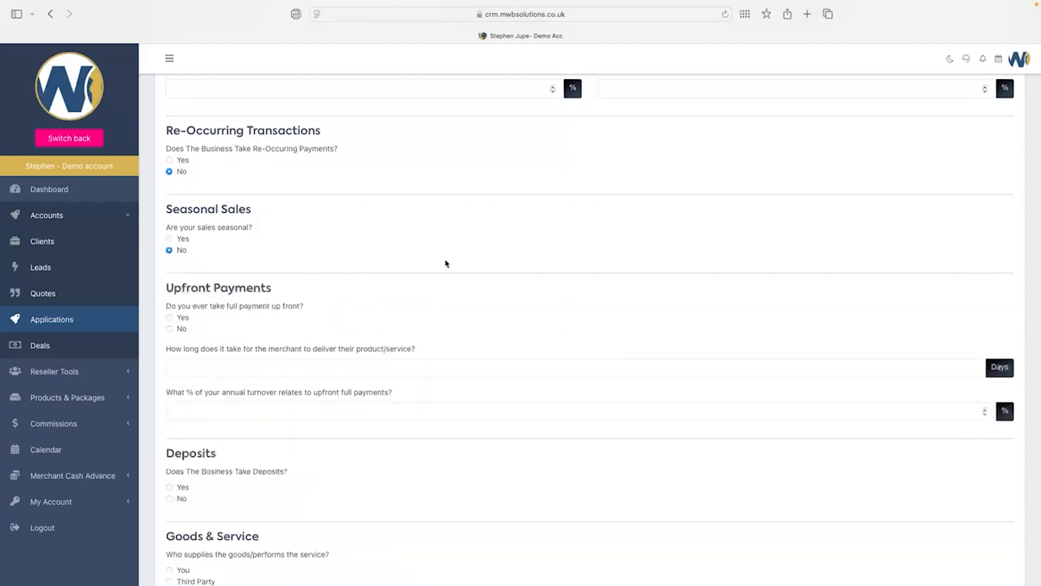
{"action": "scroll", "coordinate": [447, 264], "scroll_direction": "down", "scroll_amount": 2}
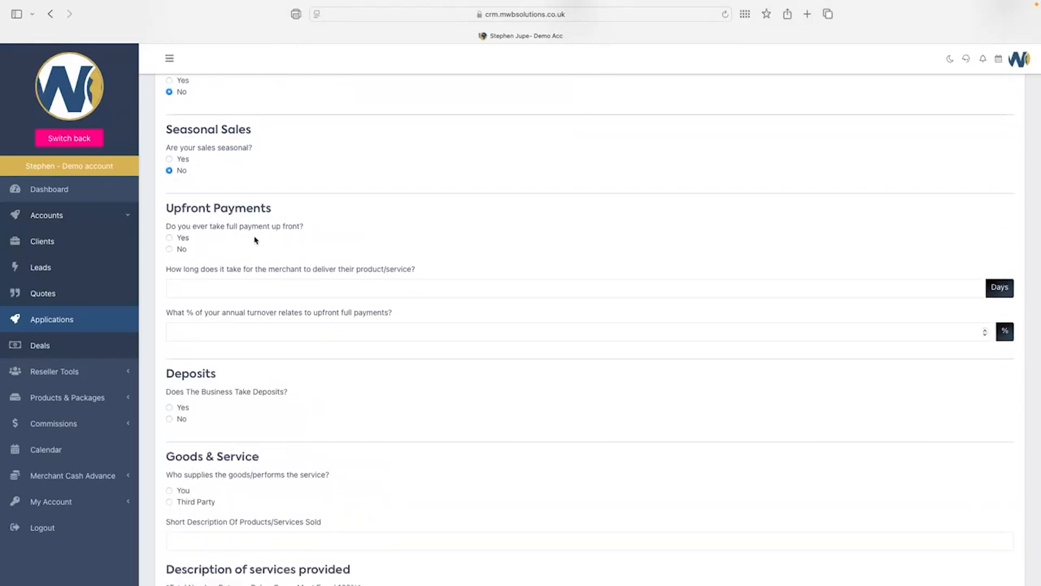
Answer Yes to full upfront payments, visiting the delivery days and turnover percentage fields.
{"action": "scroll", "coordinate": [255, 239], "scroll_direction": "down", "scroll_amount": 1}
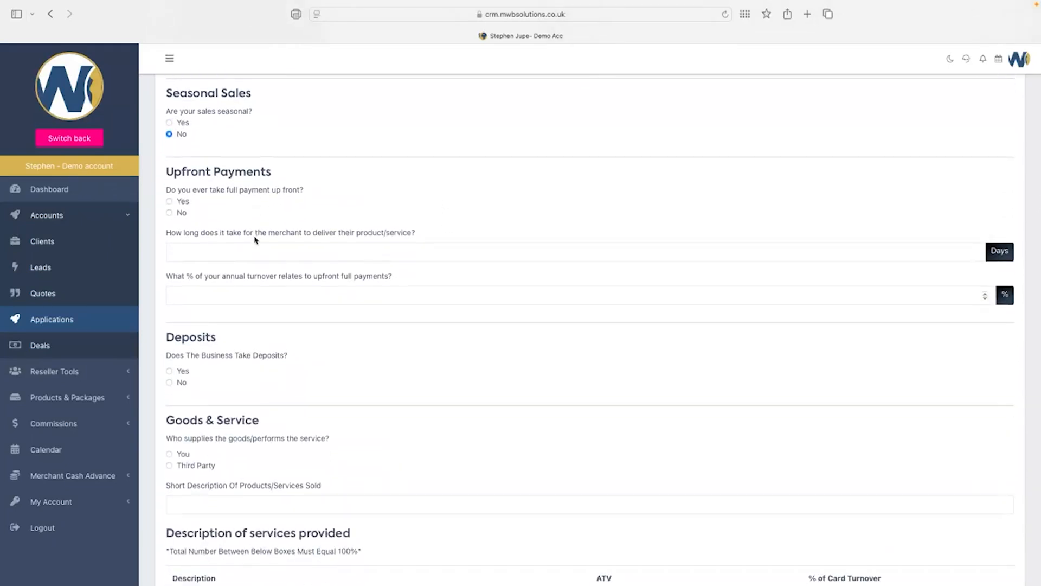
{"action": "left_click", "coordinate": [170, 202]}
{"action": "left_click", "coordinate": [169, 213]}
{"action": "left_click", "coordinate": [170, 202]}
{"action": "left_click", "coordinate": [219, 252]}
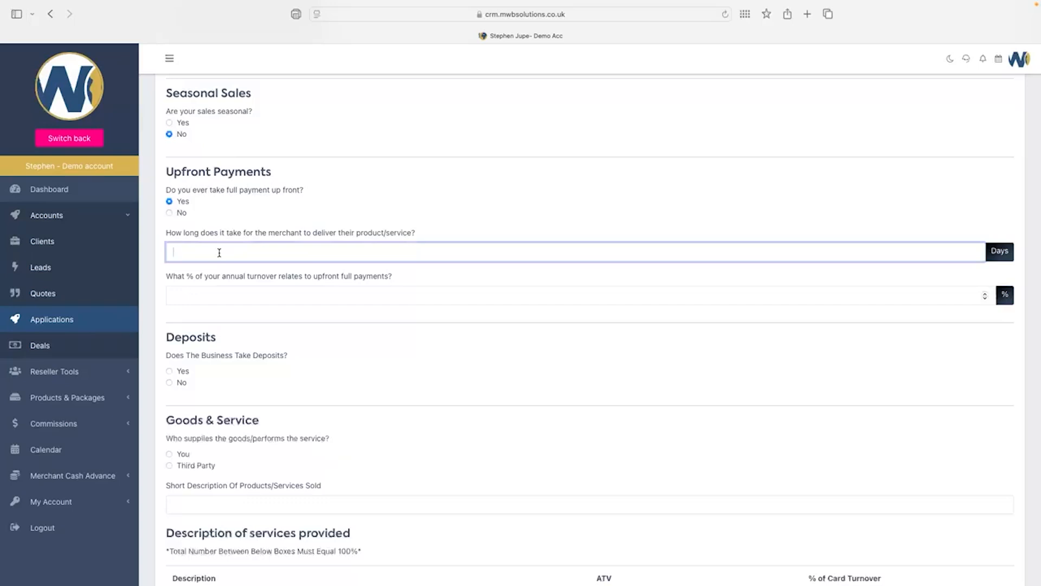
{"action": "left_click", "coordinate": [223, 292]}
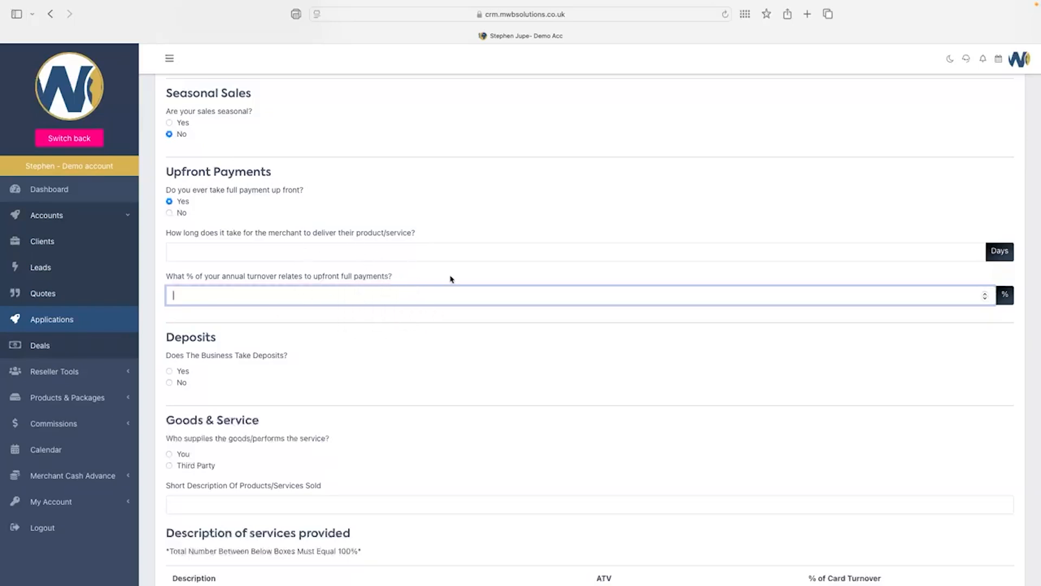
{"action": "scroll", "coordinate": [451, 280], "scroll_direction": "down", "scroll_amount": 2}
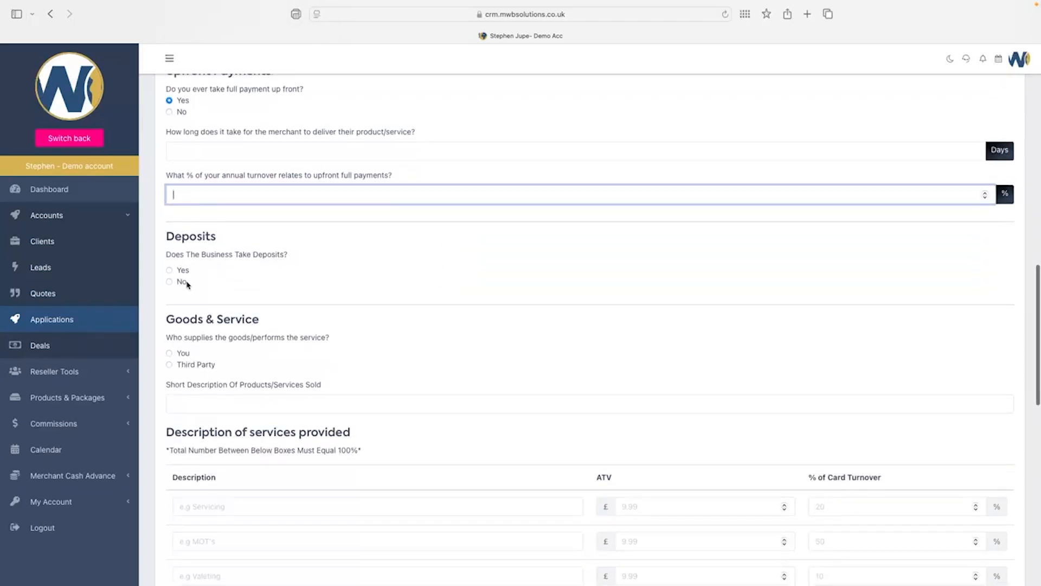
Answer Yes to taking deposits and go through the deposit percentage, advance and balance-days fields.
{"action": "left_click", "coordinate": [169, 282]}
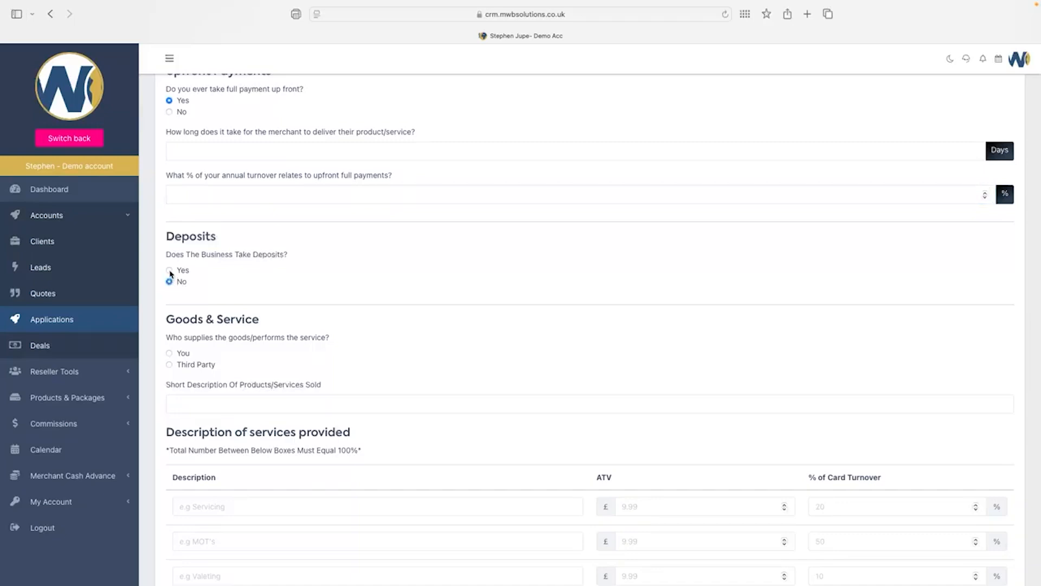
{"action": "left_click", "coordinate": [169, 271]}
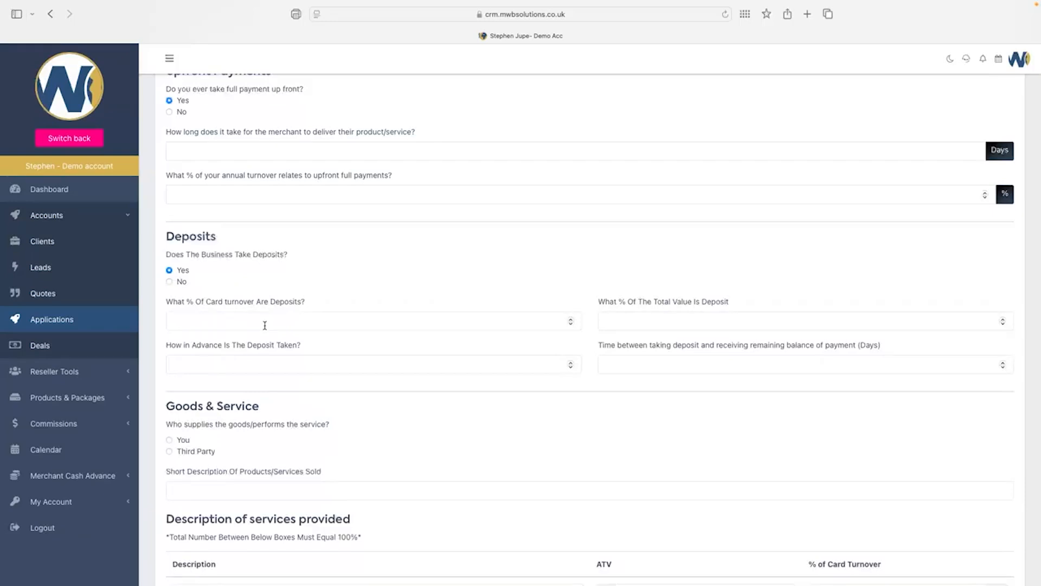
{"action": "left_click", "coordinate": [661, 323]}
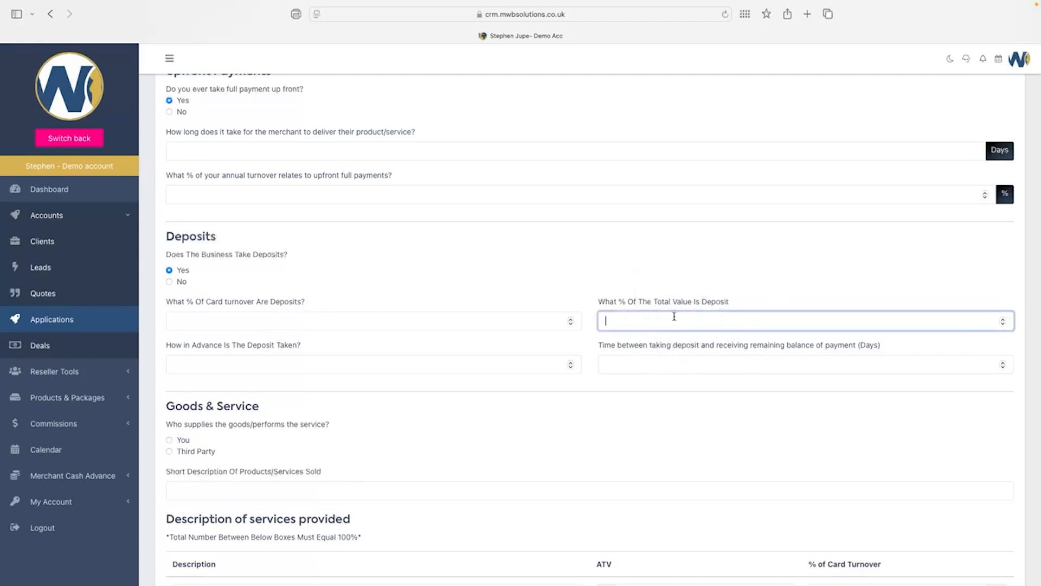
{"action": "left_click", "coordinate": [245, 366]}
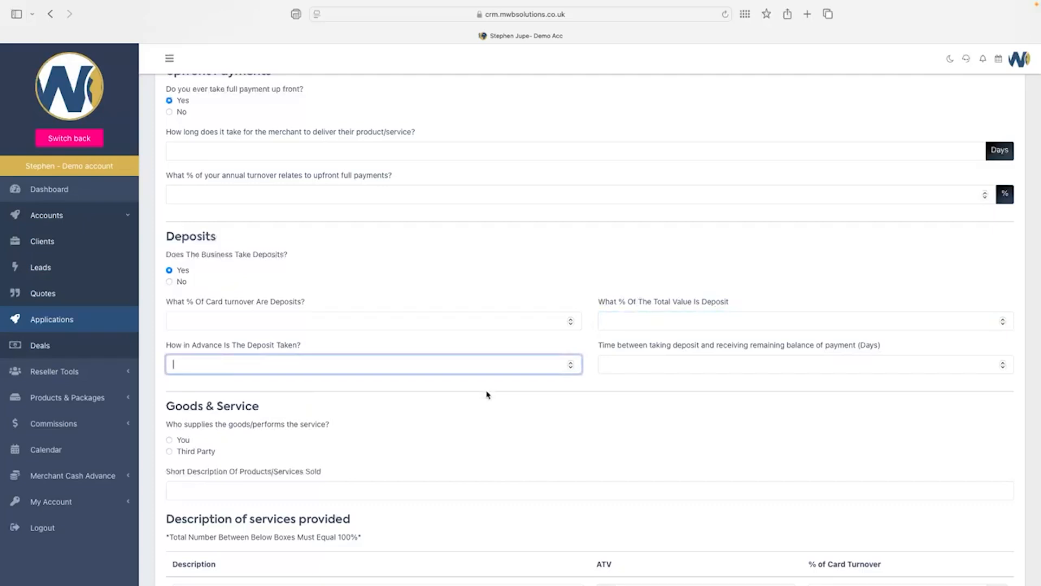
{"action": "left_click", "coordinate": [619, 369]}
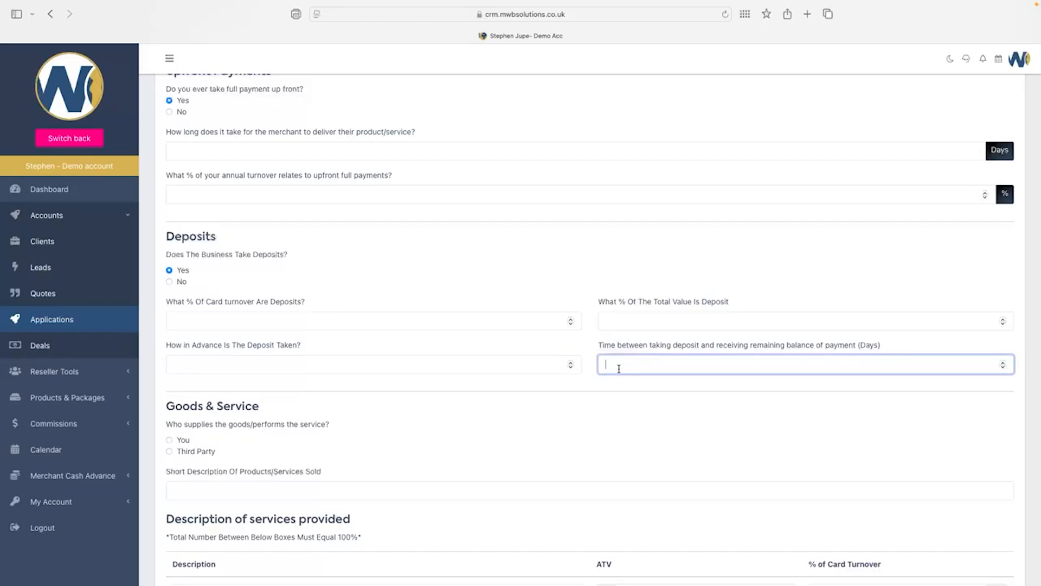
{"action": "scroll", "coordinate": [619, 368], "scroll_direction": "down", "scroll_amount": 5}
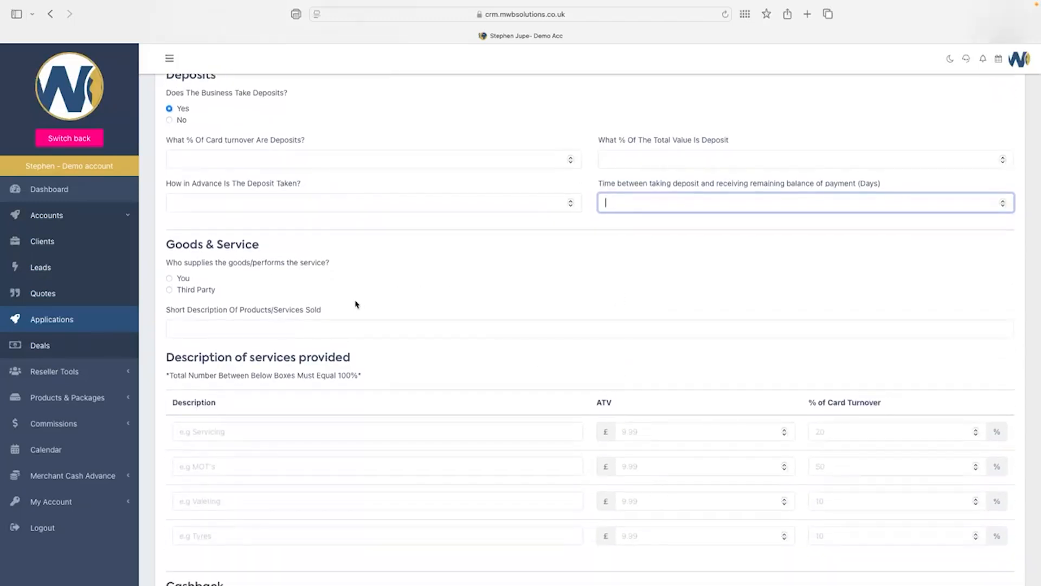
Select You as goods supplier and describe the products sold as 'Convenience store'.
{"action": "scroll", "coordinate": [345, 329], "scroll_direction": "down", "scroll_amount": 1}
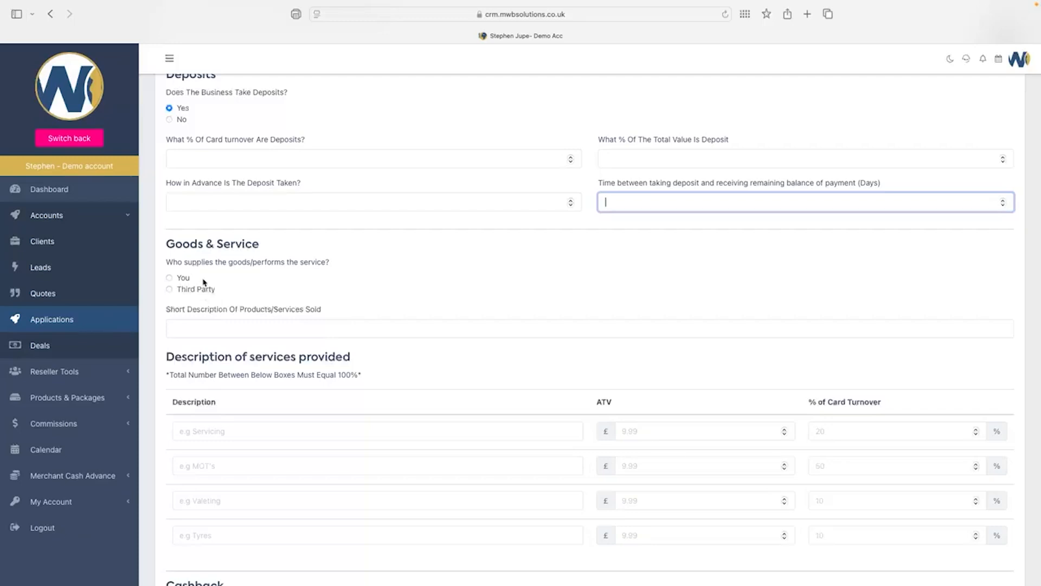
{"action": "left_click", "coordinate": [169, 280]}
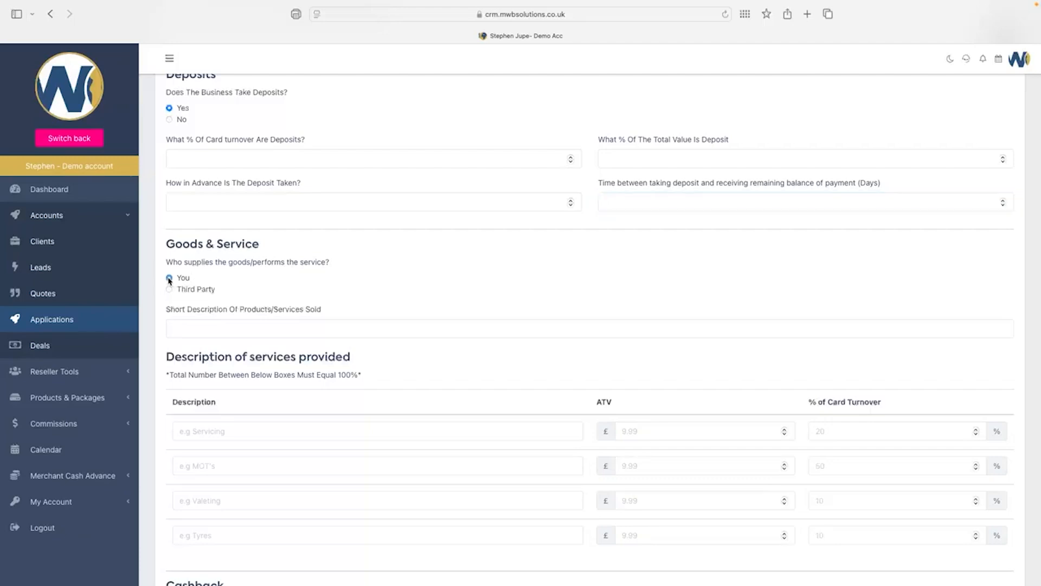
{"action": "left_click", "coordinate": [204, 330]}
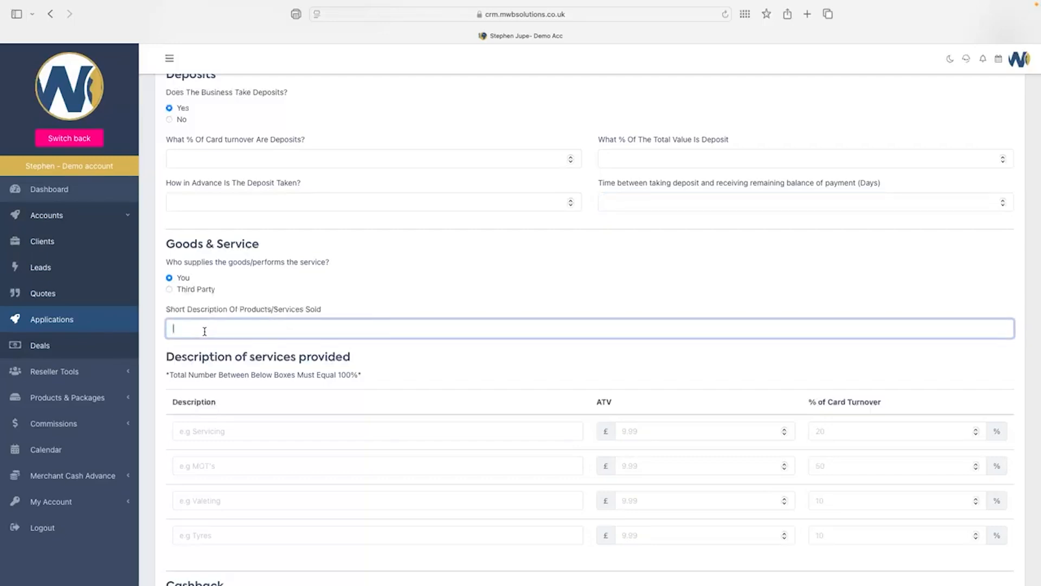
{"action": "type", "text": "Convenience store"}
{"action": "scroll", "coordinate": [410, 366], "scroll_direction": "down", "scroll_amount": 3}
{"action": "scroll", "coordinate": [410, 364], "scroll_direction": "down", "scroll_amount": 1}
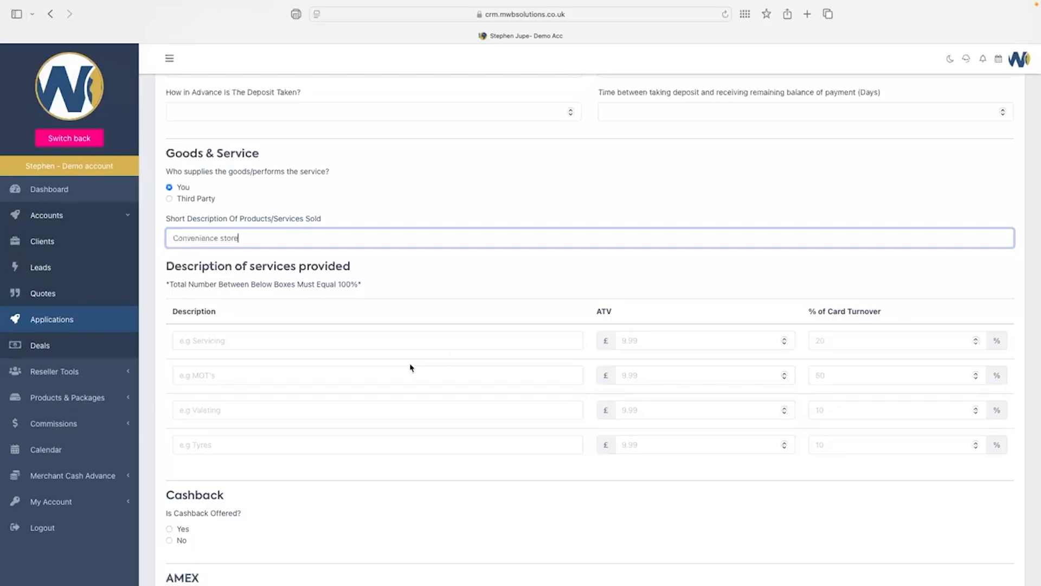
Enter the service descriptions Groceries, Tobacco and Alcohol.
{"action": "left_click", "coordinate": [229, 339]}
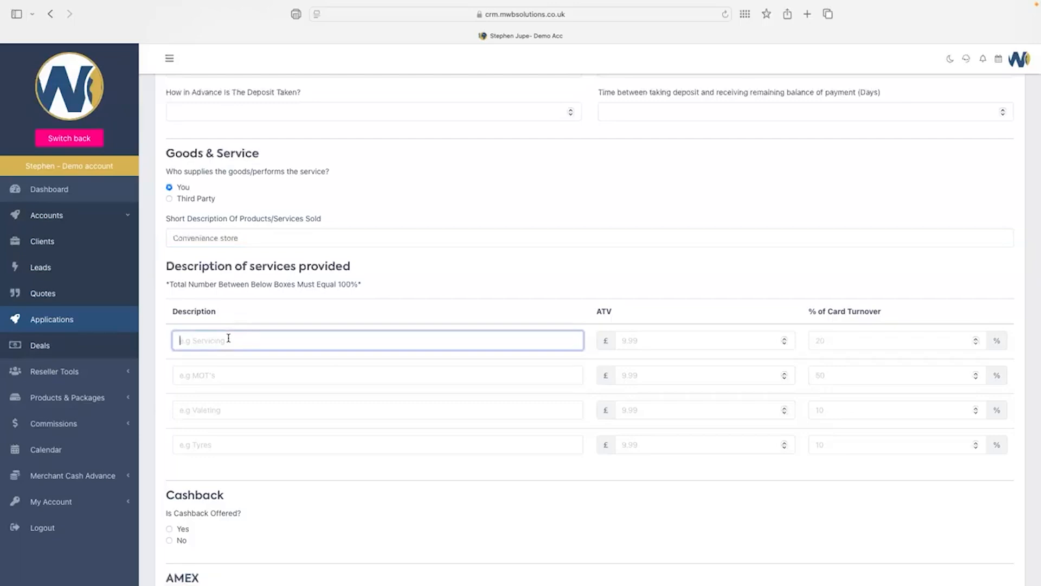
{"action": "type", "text": "Groceries"}
{"action": "left_click", "coordinate": [232, 372]}
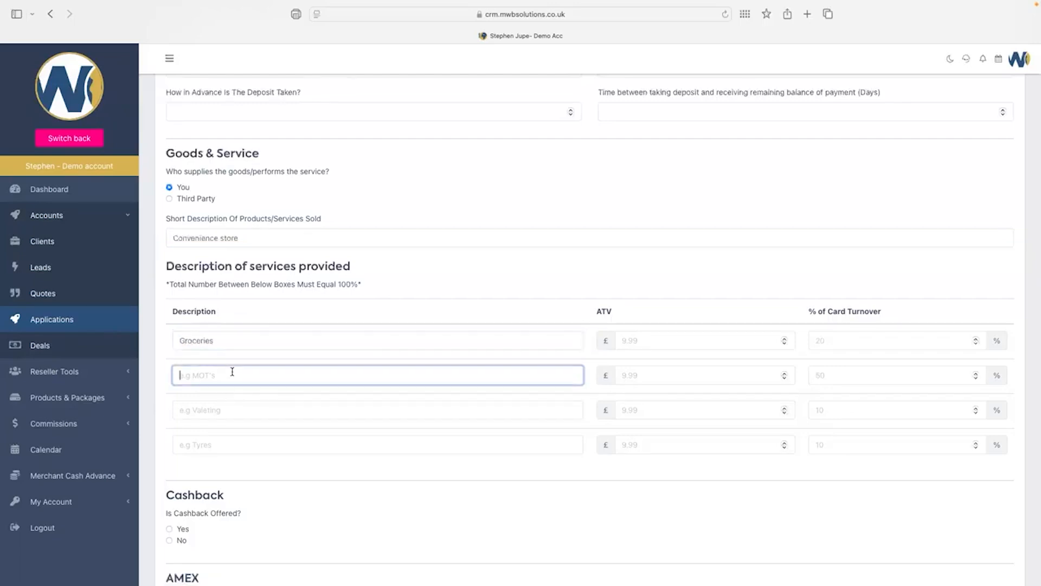
{"action": "type", "text": "Tobacco"}
{"action": "left_click", "coordinate": [208, 409]}
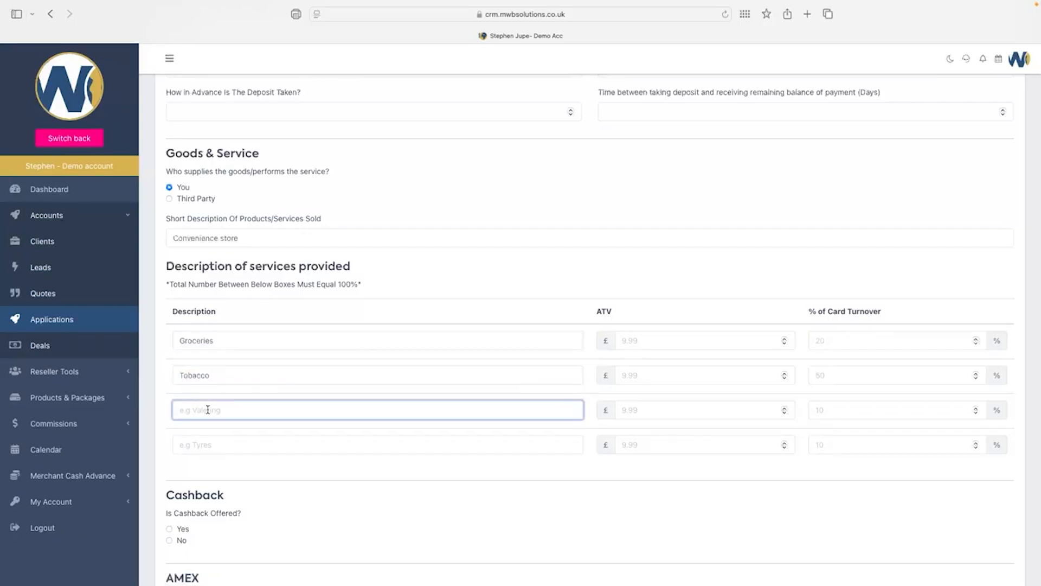
{"action": "type", "text": "Alcohol"}
Give them average transaction values of 15.00, 20.00 and 15.00.
{"action": "left_click", "coordinate": [654, 346]}
{"action": "type", "text": "1"}
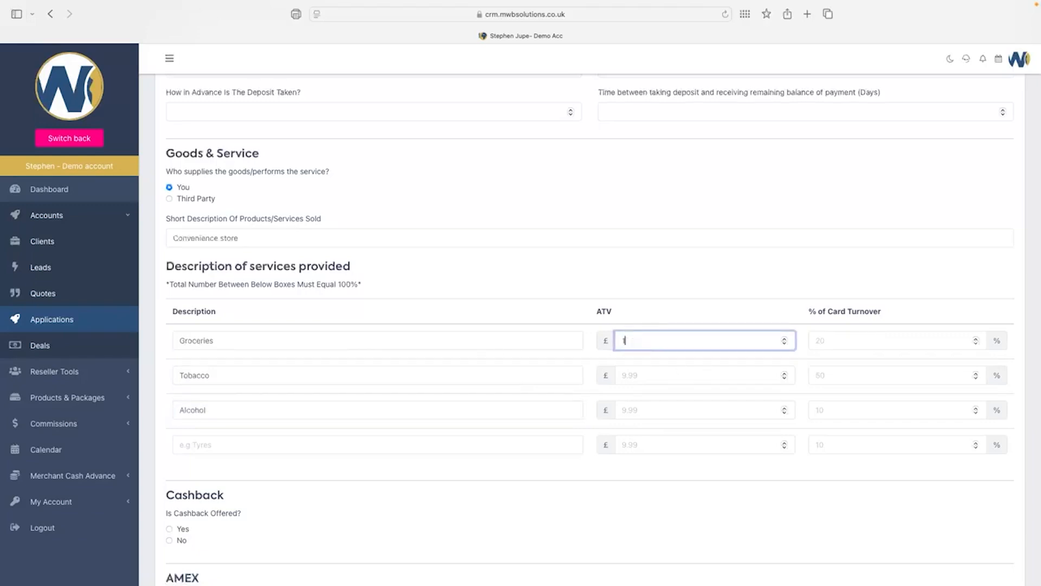
{"action": "type", "text": "5.00"}
{"action": "left_click", "coordinate": [664, 380]}
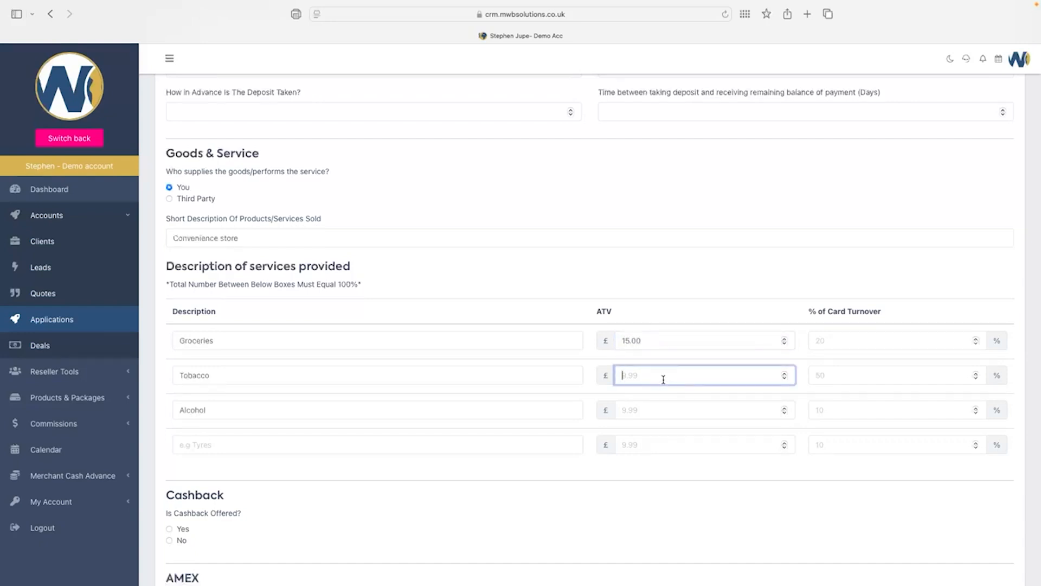
{"action": "type", "text": "20.00"}
{"action": "left_click", "coordinate": [653, 411]}
{"action": "type", "text": "15.00"}
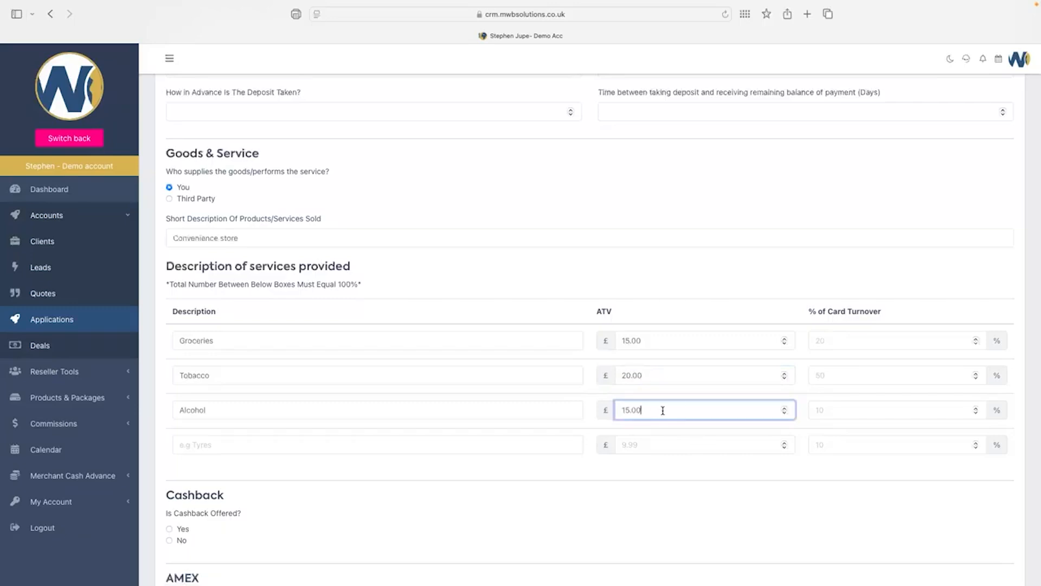
Enter 60% for Groceries and 20% for Tobacco, dismissing each 100%-total warning.
{"action": "left_click", "coordinate": [849, 341]}
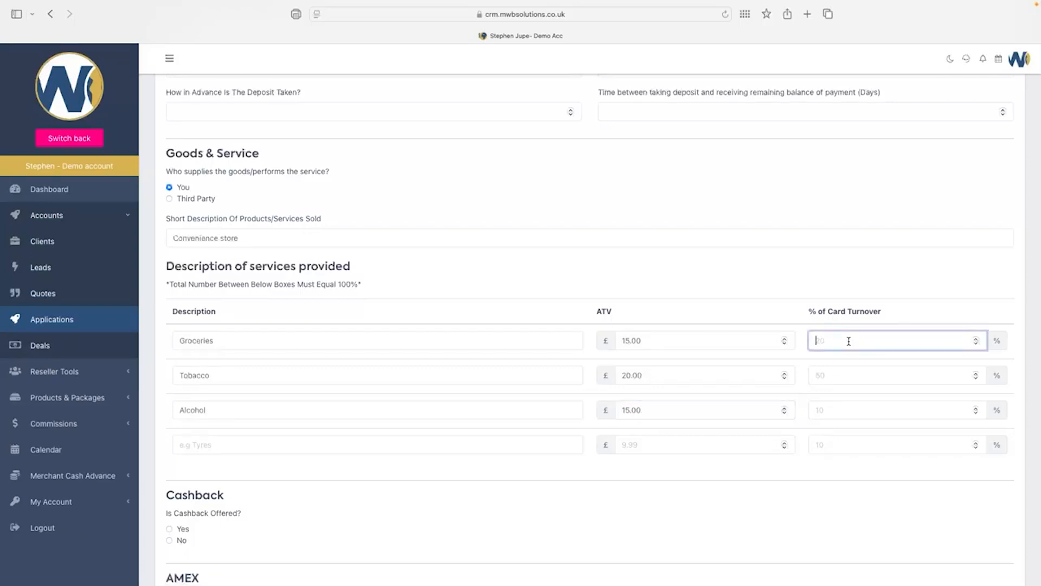
{"action": "type", "text": "60"}
{"action": "left_click", "coordinate": [836, 377]}
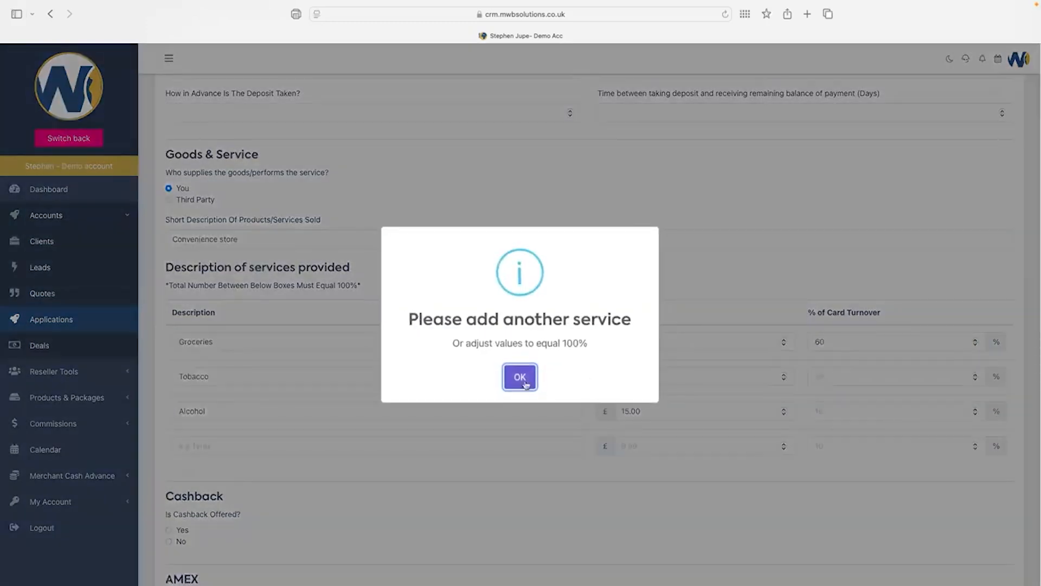
{"action": "left_click", "coordinate": [520, 377]}
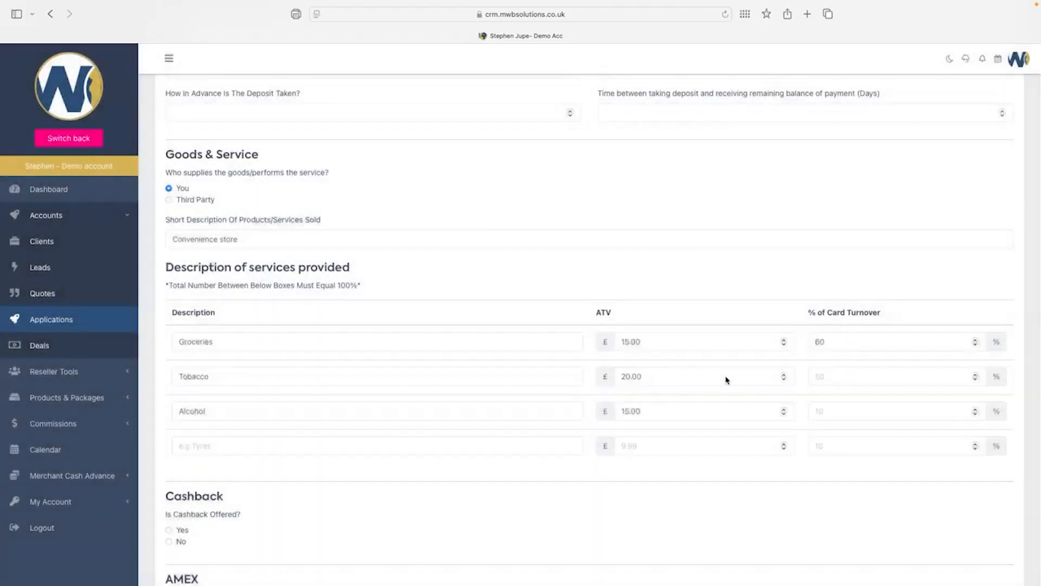
{"action": "left_click", "coordinate": [840, 376]}
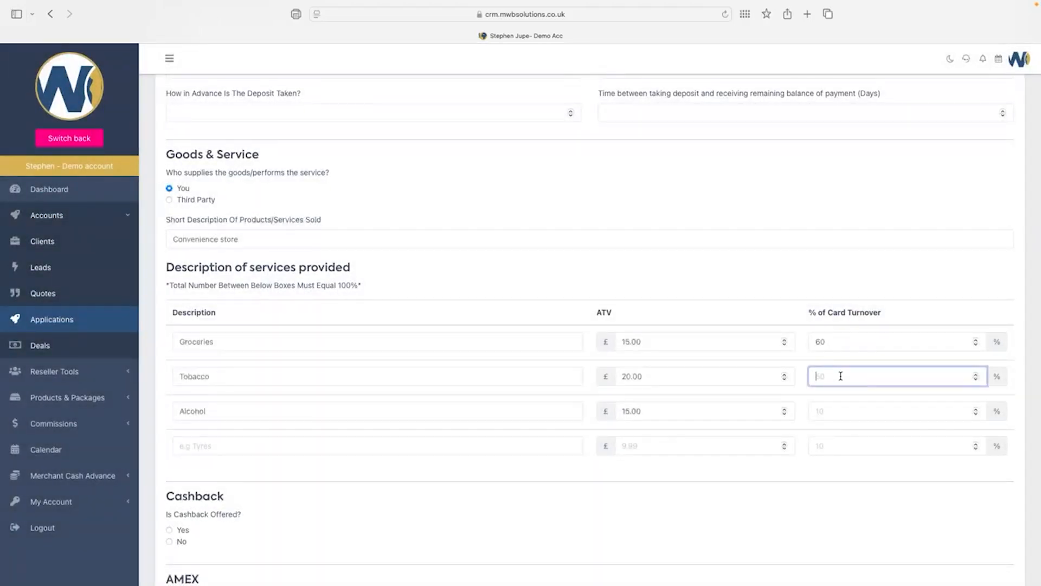
{"action": "type", "text": "20"}
{"action": "left_click", "coordinate": [839, 415]}
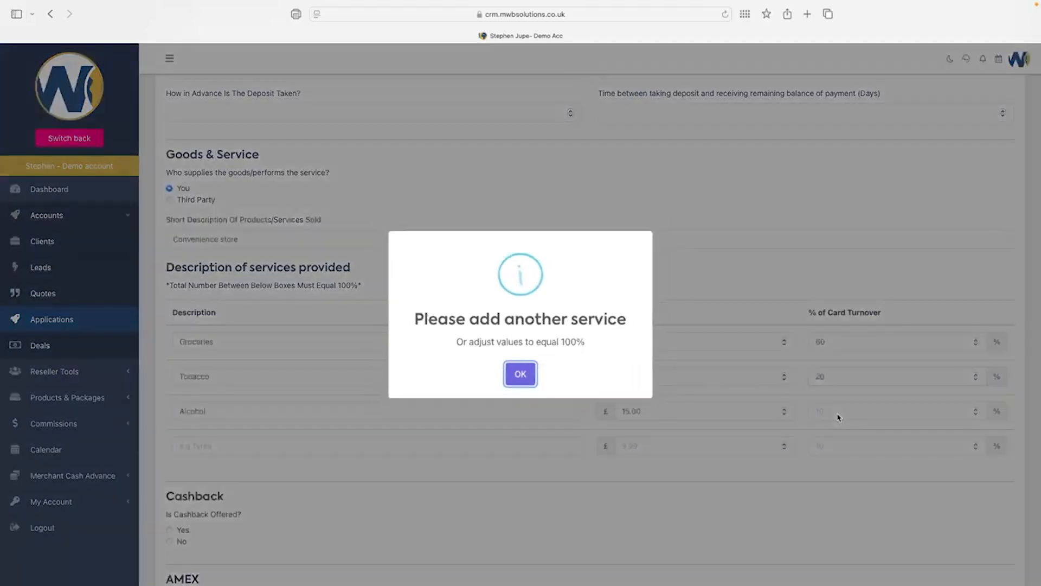
{"action": "left_click", "coordinate": [520, 376]}
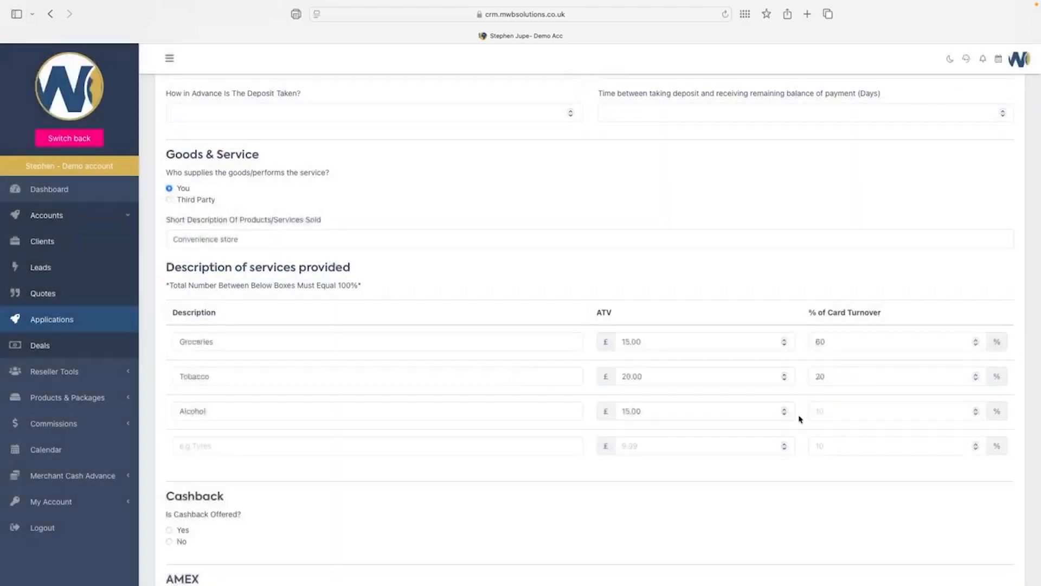
Enter 20% for Alcohol so the card turnover shares total 100%.
{"action": "left_click", "coordinate": [832, 413]}
{"action": "type", "text": "20"}
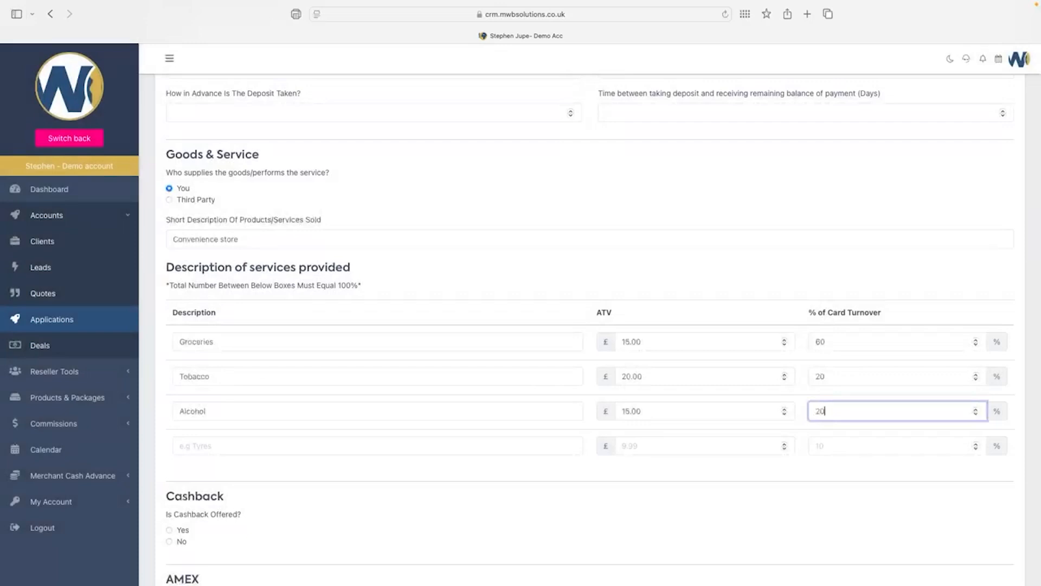
{"action": "left_click", "coordinate": [672, 145]}
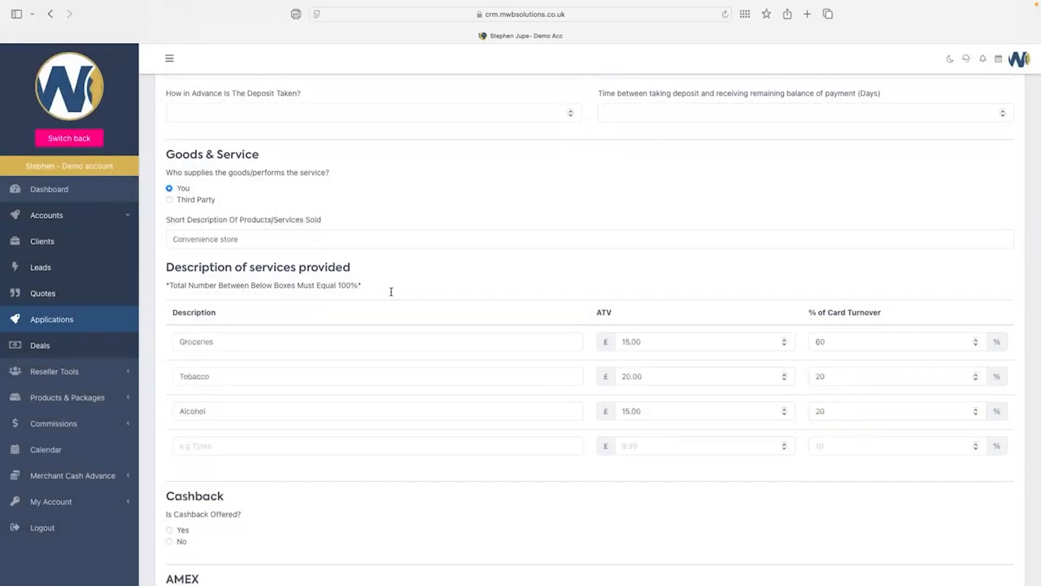
{"action": "left_click_drag", "start_coordinate": [363, 285], "coordinate": [162, 285]}
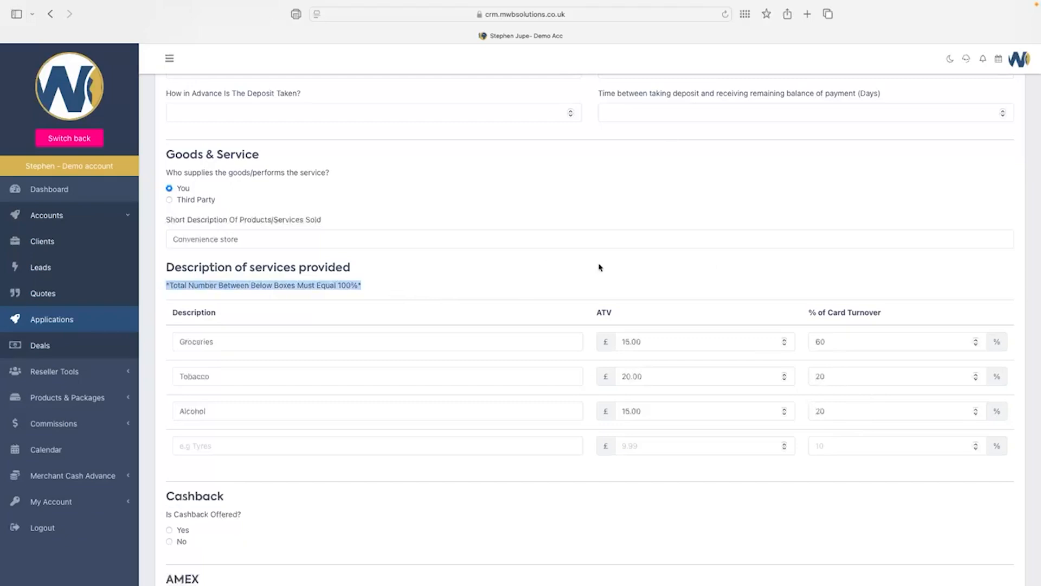
{"action": "scroll", "coordinate": [600, 265], "scroll_direction": "down", "scroll_amount": 2}
{"action": "scroll", "coordinate": [600, 266], "scroll_direction": "down", "scroll_amount": 3}
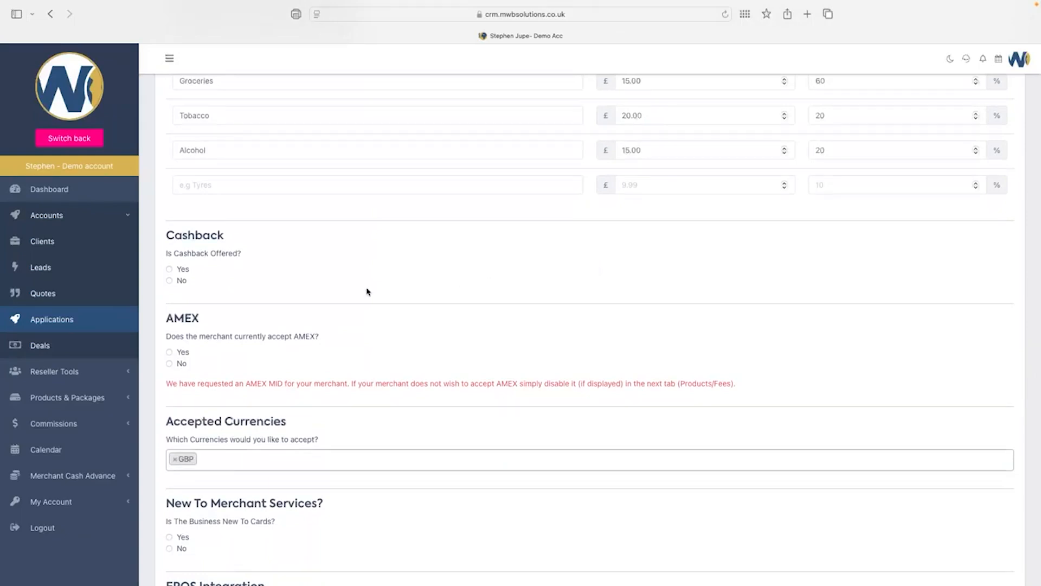
Answer Yes to cashback offered, enter 'xxx' as the average amount, and highlight the AMEX MID note.
{"action": "left_click", "coordinate": [169, 269]}
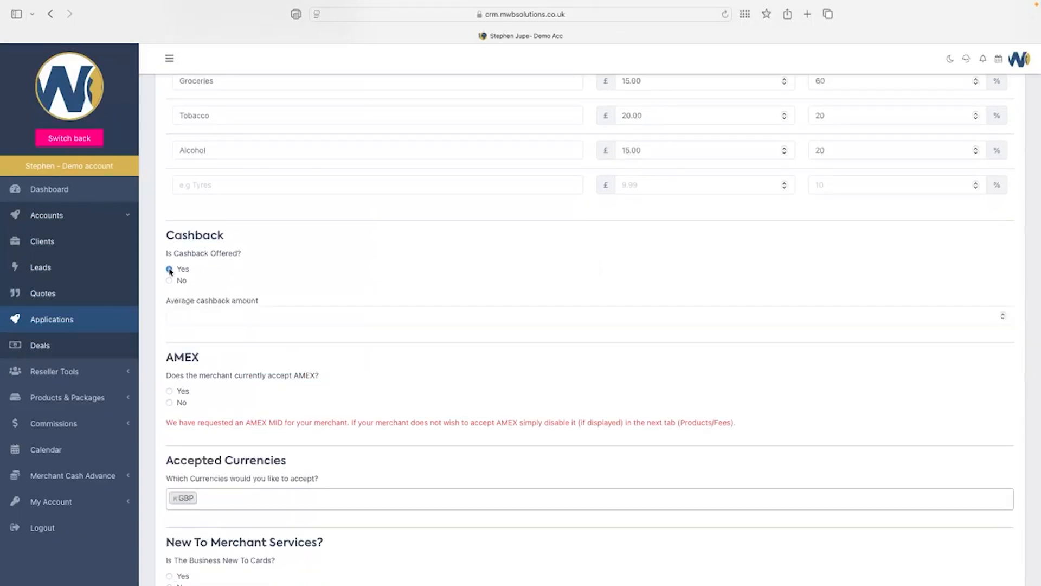
{"action": "left_click", "coordinate": [204, 312]}
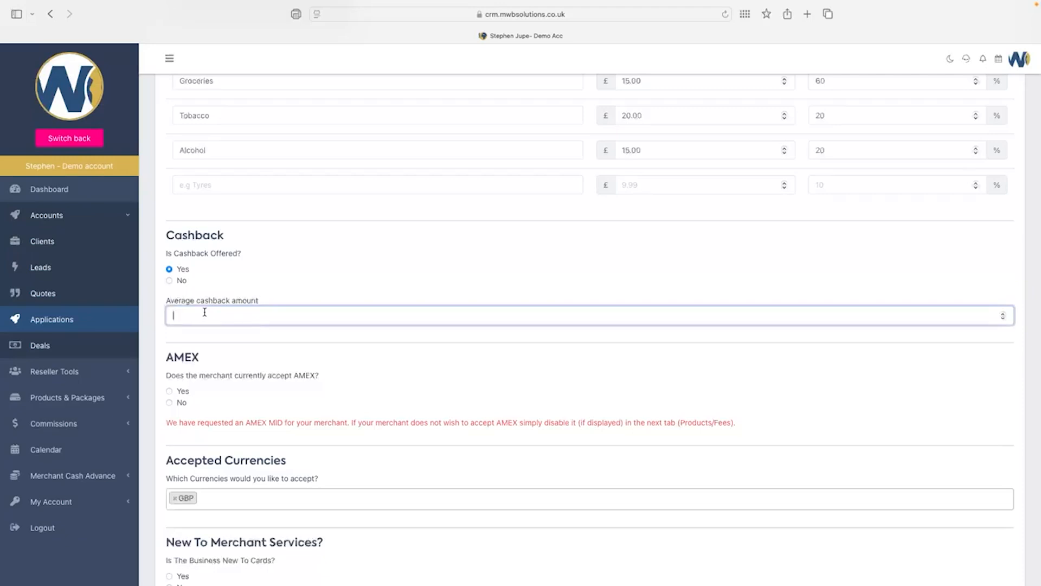
{"action": "type", "text": "xxx"}
{"action": "scroll", "coordinate": [467, 332], "scroll_direction": "down", "scroll_amount": 3}
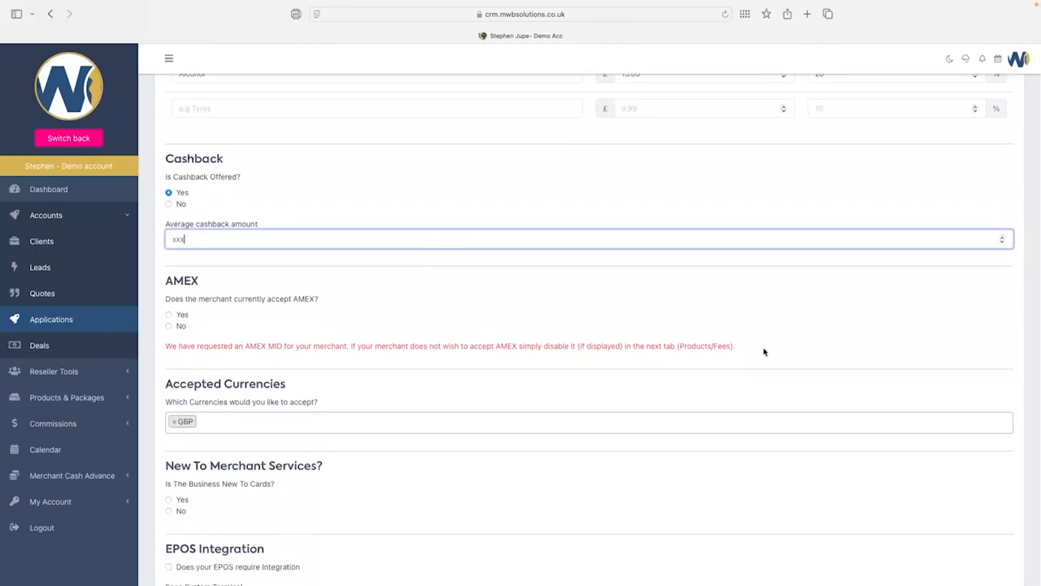
{"action": "scroll", "coordinate": [764, 353], "scroll_direction": "up", "scroll_amount": 1}
{"action": "left_click_drag", "start_coordinate": [764, 353], "coordinate": [164, 353]}
{"action": "triple_click", "coordinate": [158, 353]}
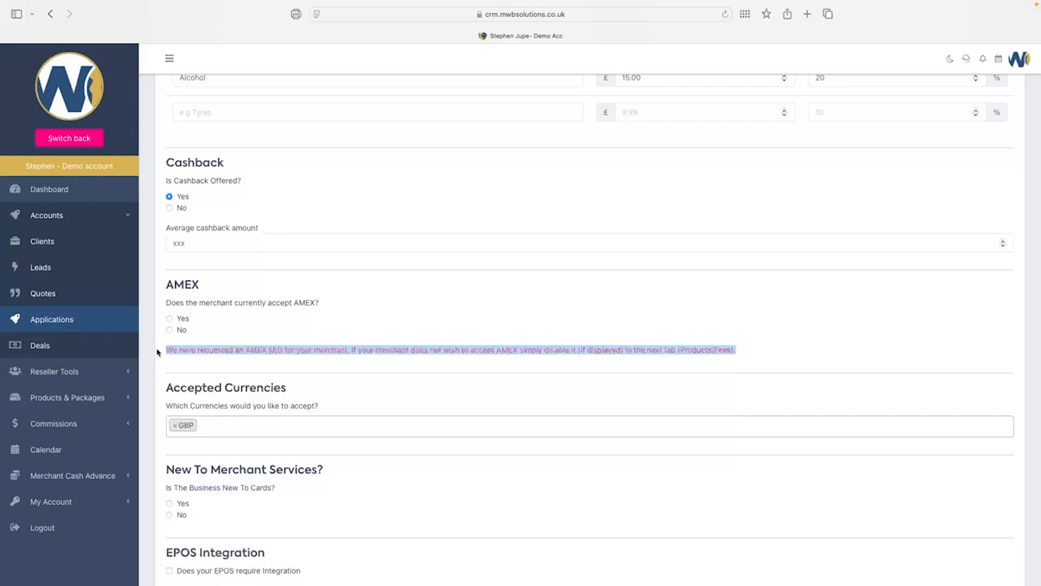
Answer Yes to current AMEX acceptance to reveal the existing Moto, Ecom and POS MID fields.
{"action": "left_click", "coordinate": [169, 330]}
{"action": "left_click", "coordinate": [170, 318]}
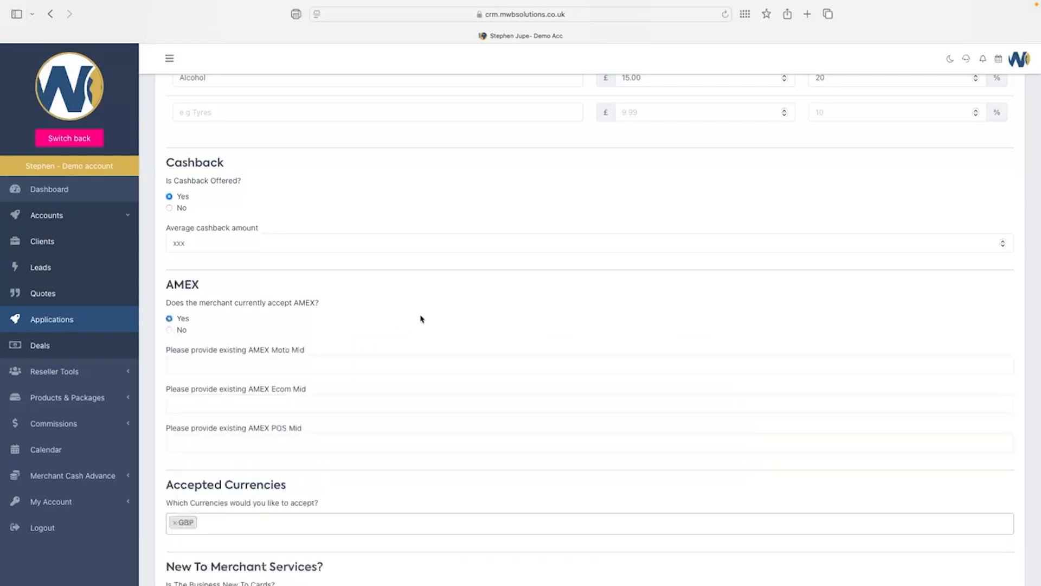
{"action": "scroll", "coordinate": [421, 319], "scroll_direction": "down", "scroll_amount": 3}
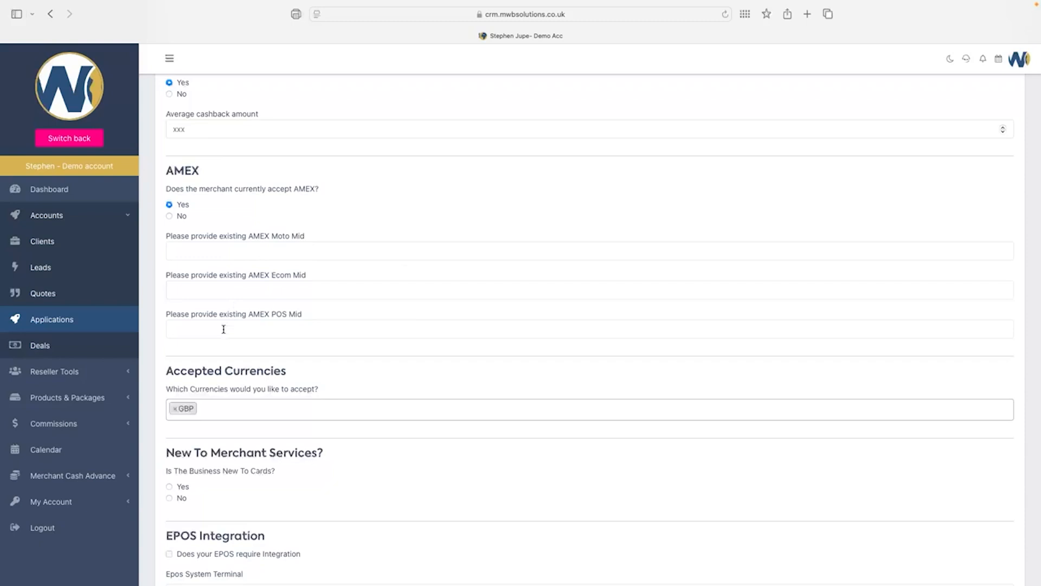
{"action": "scroll", "coordinate": [418, 310], "scroll_direction": "down", "scroll_amount": 1}
{"action": "scroll", "coordinate": [418, 314], "scroll_direction": "down", "scroll_amount": 4}
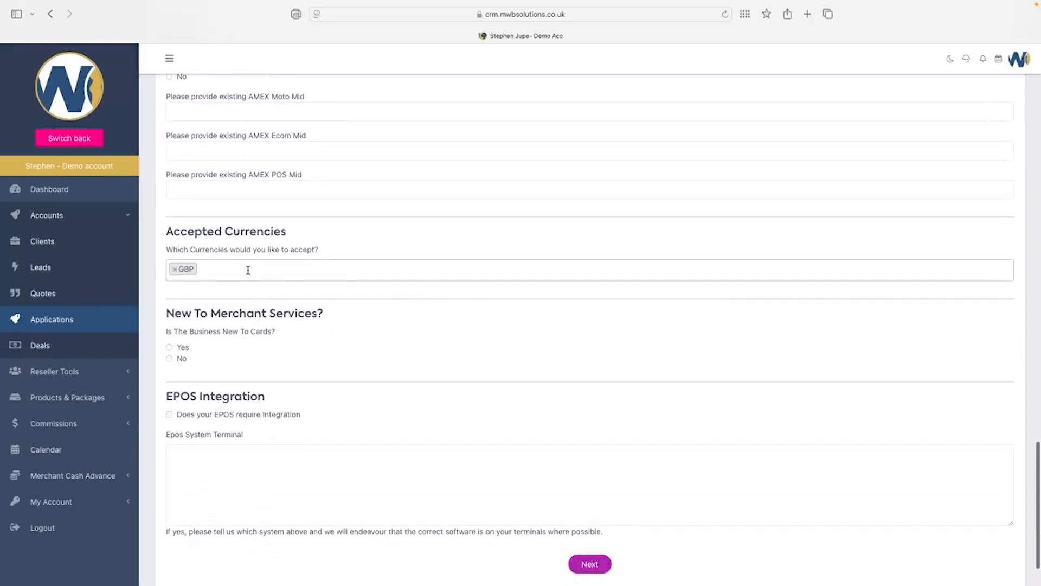
Add EUR next to GBP in Accepted Currencies, then highlight the EPOS terminal help text.
{"action": "left_click", "coordinate": [249, 270]}
{"action": "left_click", "coordinate": [233, 314]}
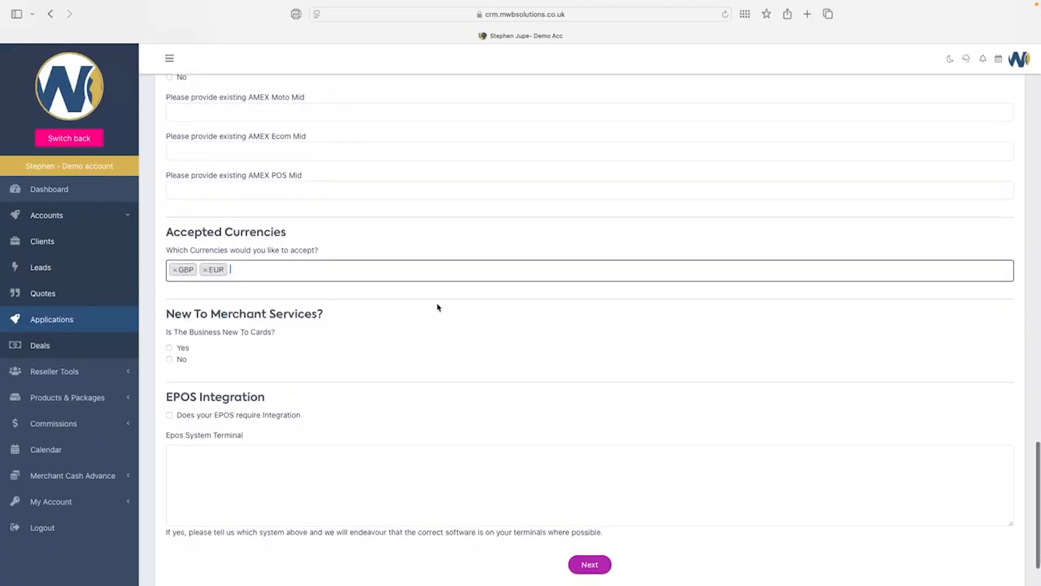
{"action": "scroll", "coordinate": [438, 307], "scroll_direction": "down", "scroll_amount": 3}
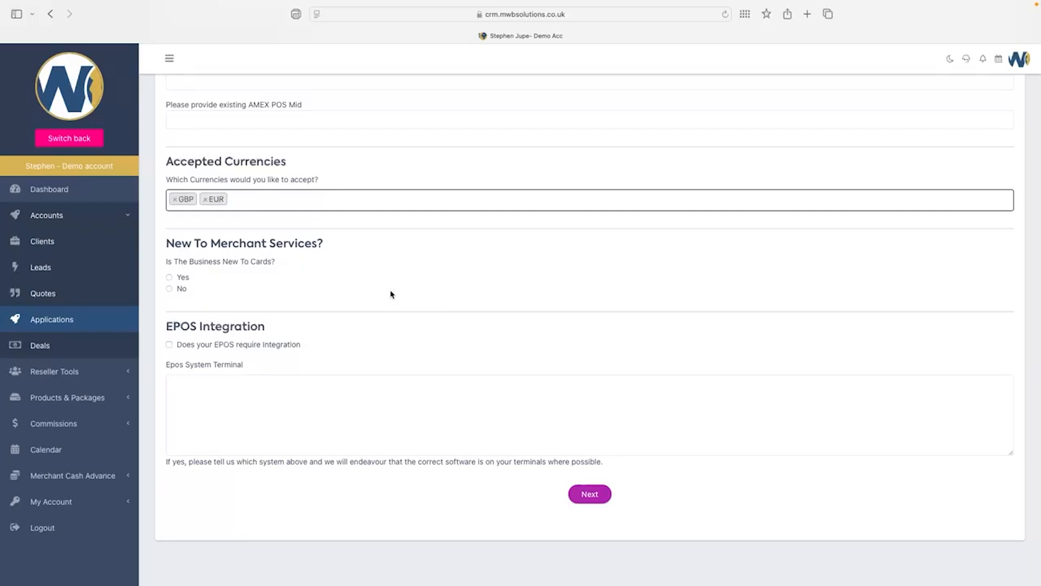
{"action": "scroll", "coordinate": [388, 293], "scroll_direction": "down", "scroll_amount": 2}
{"action": "left_click", "coordinate": [217, 394]}
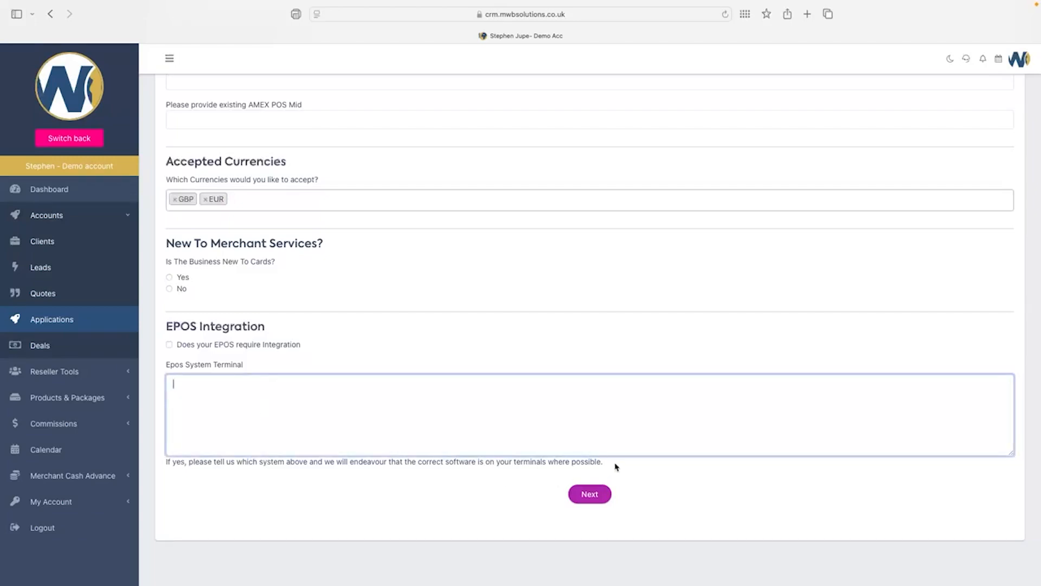
{"action": "left_click_drag", "start_coordinate": [619, 465], "coordinate": [167, 465]}
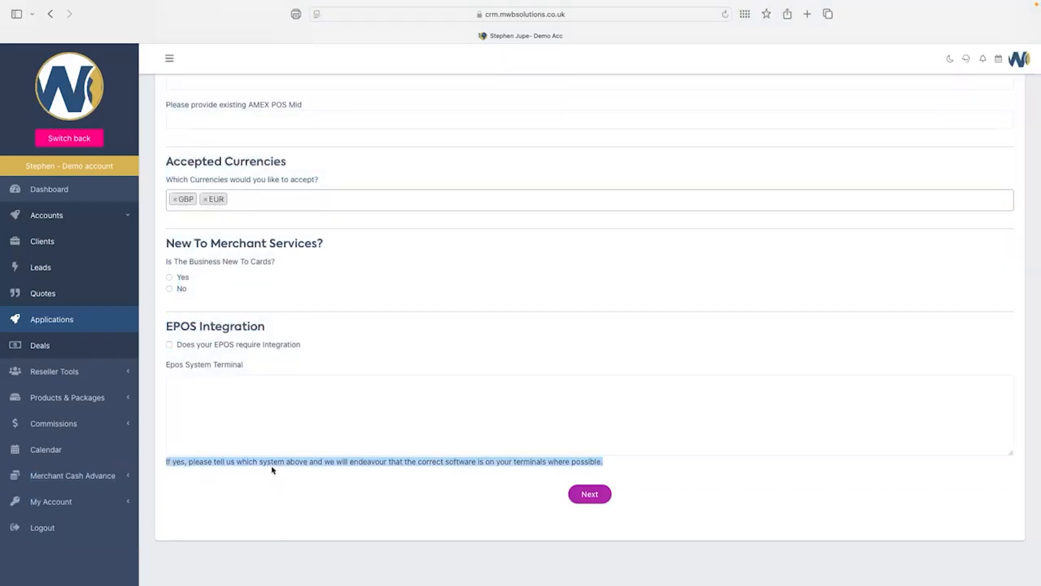